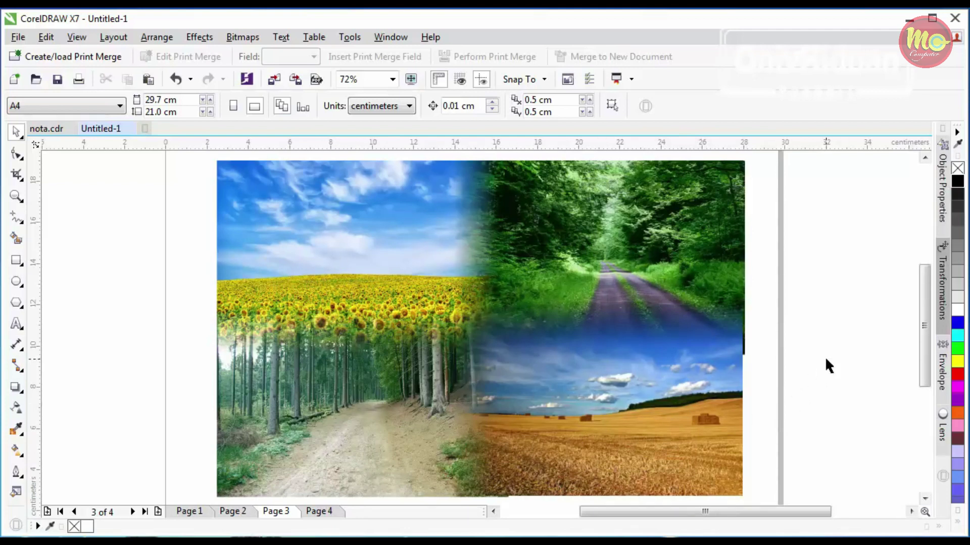
# - Open page 4 of the document, which holds the four separate landscape photos
pyautogui.click(911, 511)
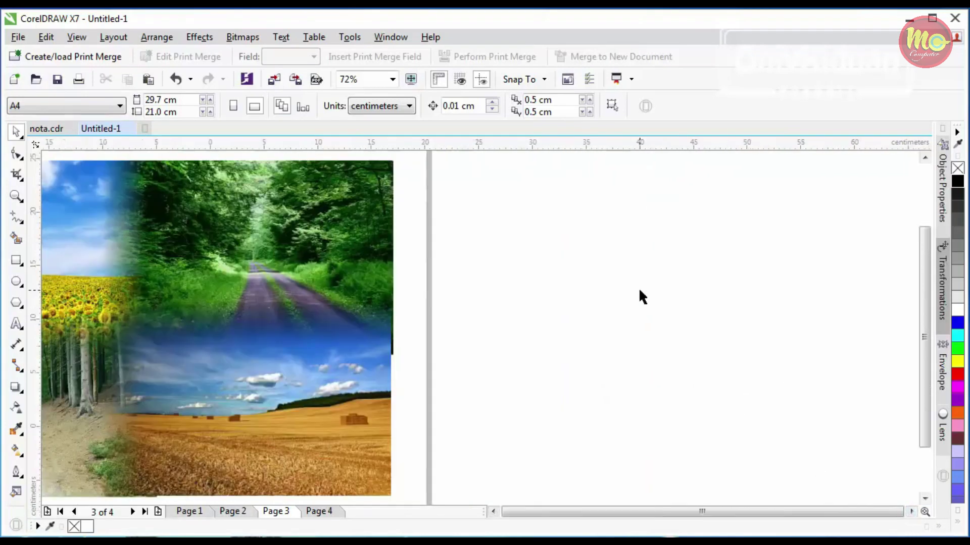
pyautogui.scroll(-2, 638, 293)
pyautogui.click(319, 511)
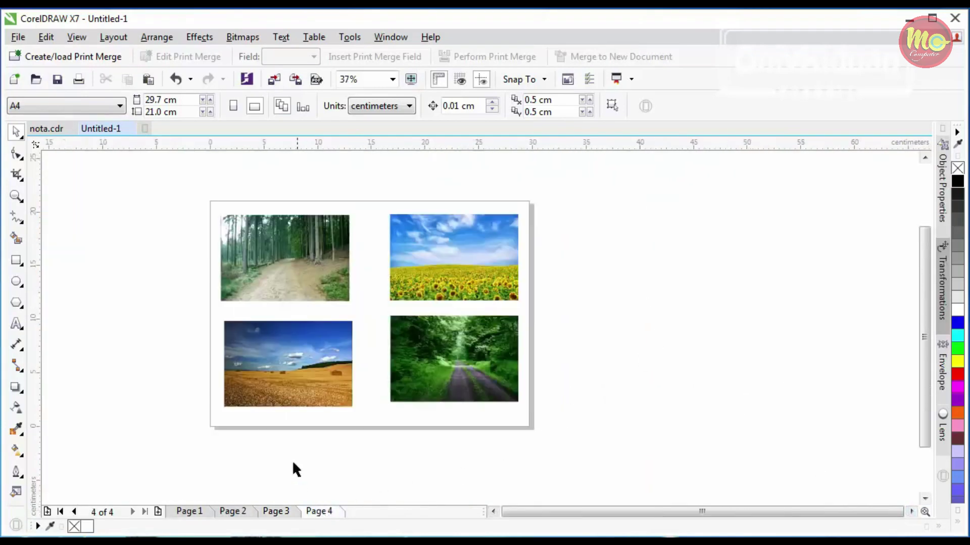
pyautogui.click(16, 196)
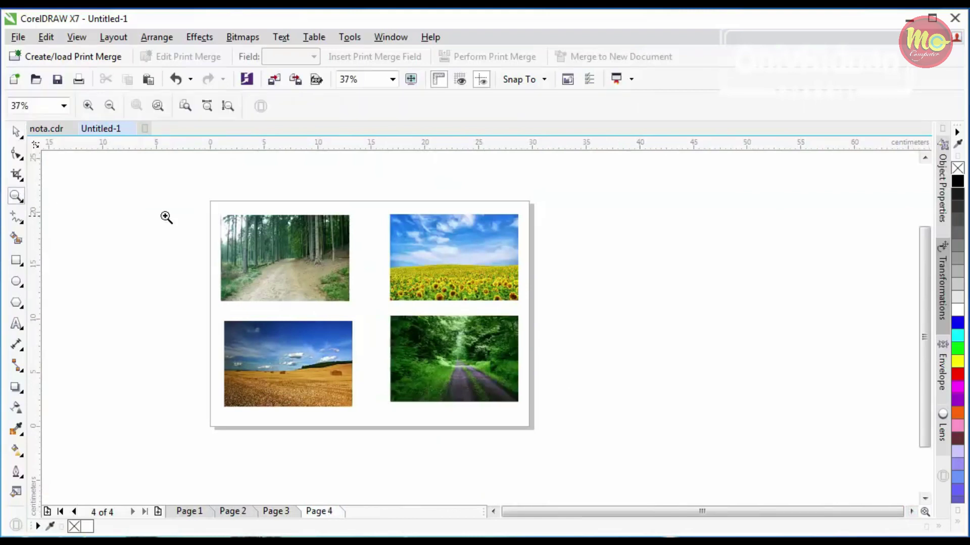
pyautogui.click(382, 316)
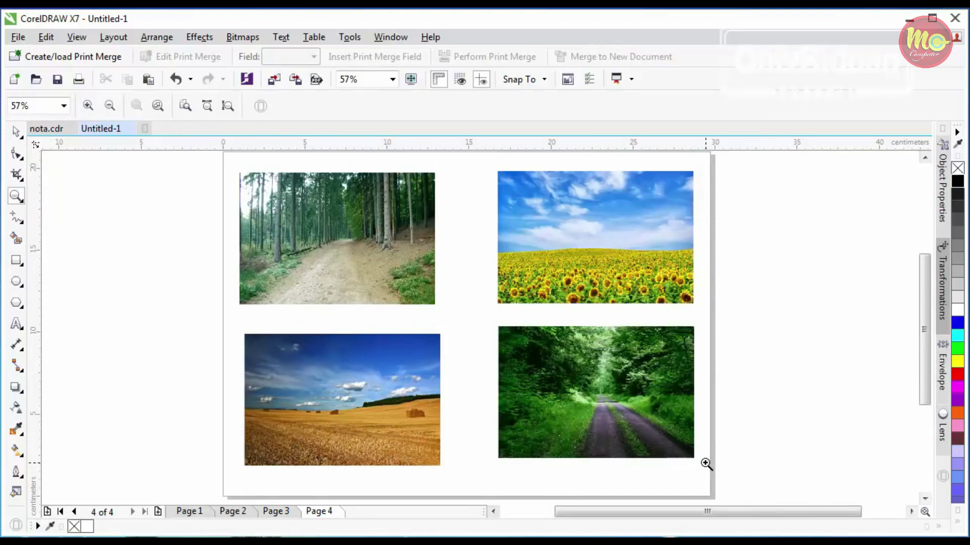
pyautogui.press('space')
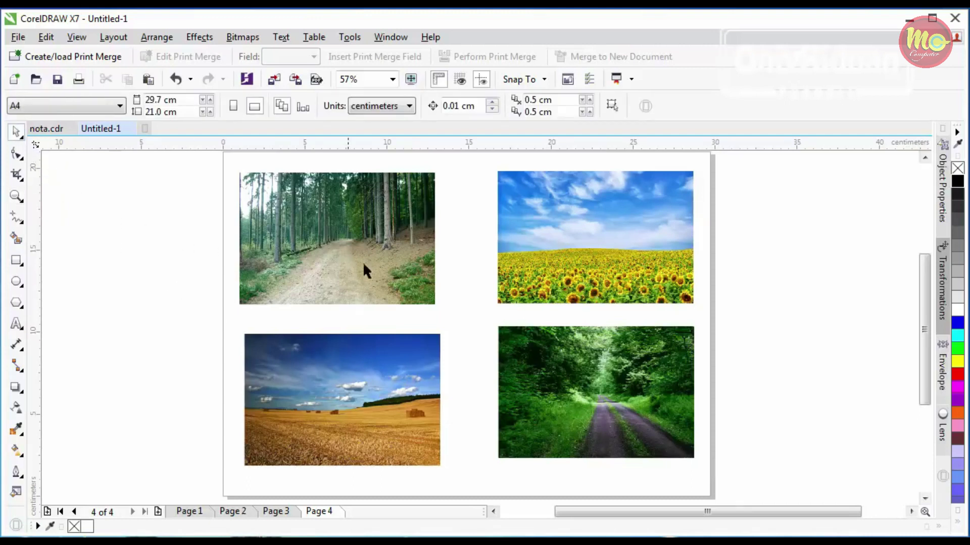
# - Fade the left edge of the sunflower photo with a linear transparency running outward to that edge
pyautogui.click(571, 238)
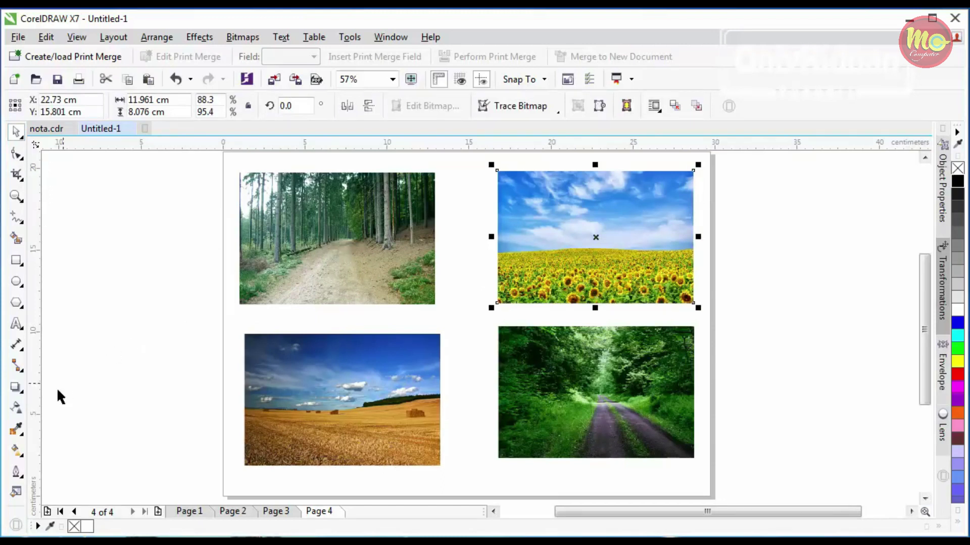
pyautogui.click(16, 408)
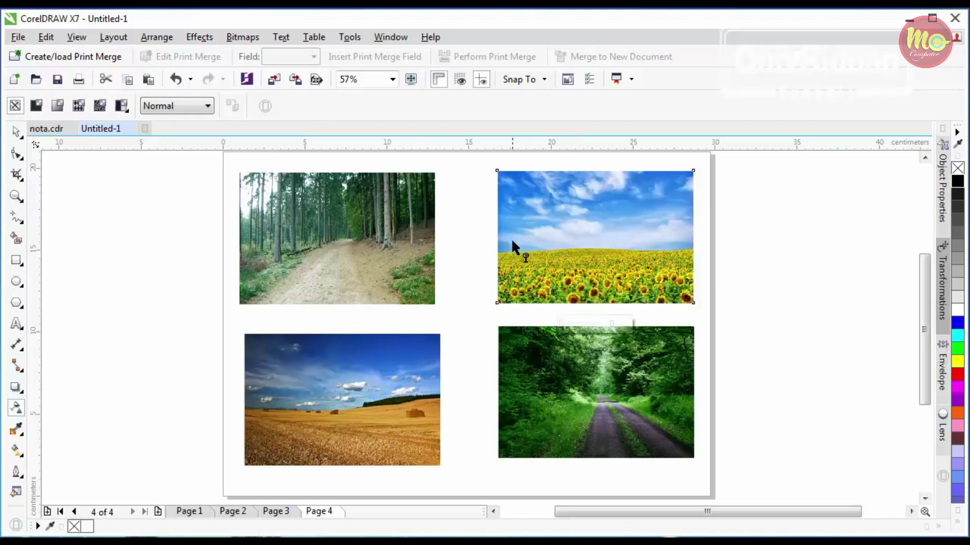
pyautogui.moveTo(536, 233); pyautogui.dragTo(500, 237)
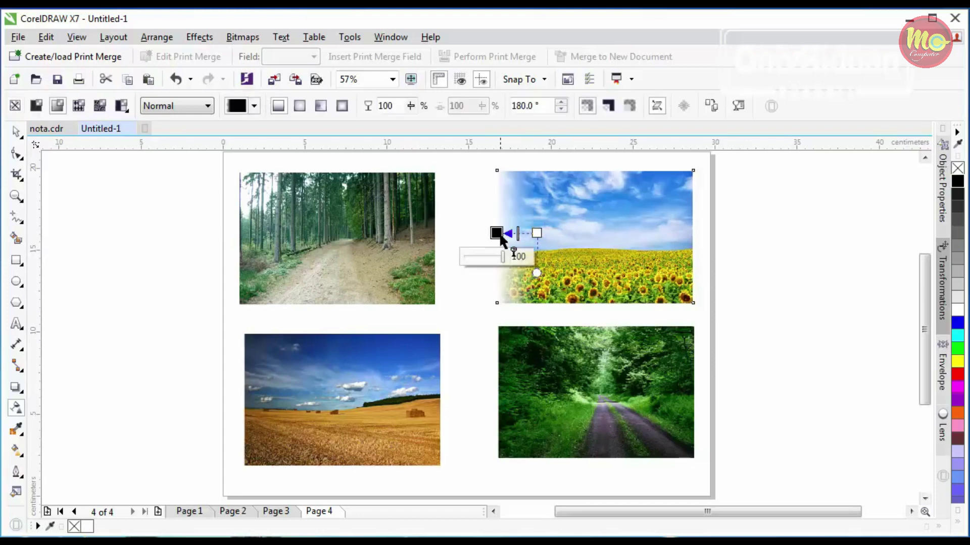
# - Move the faded sunflower photo over the right edge of the forest path photo, lining up their top edges
pyautogui.click(17, 132)
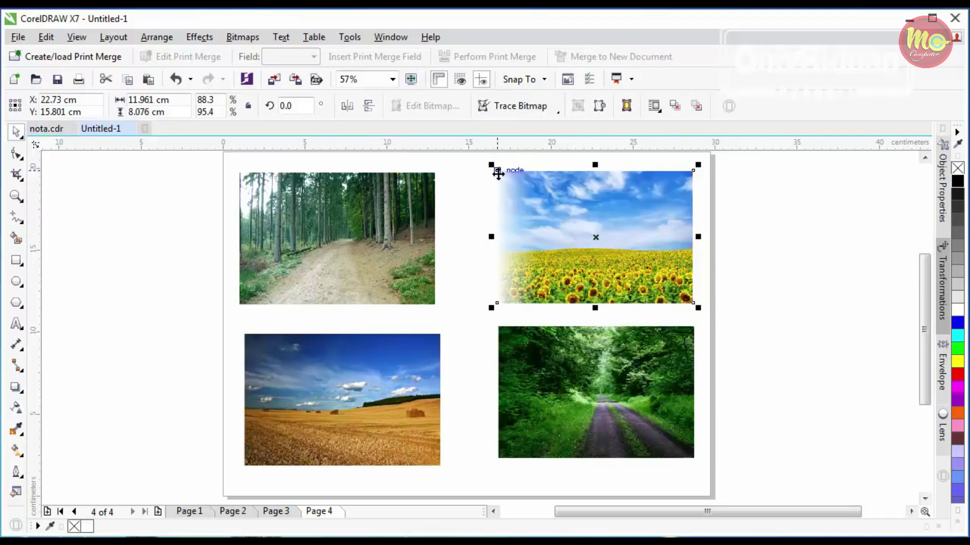
pyautogui.moveTo(497, 171); pyautogui.dragTo(396, 172)
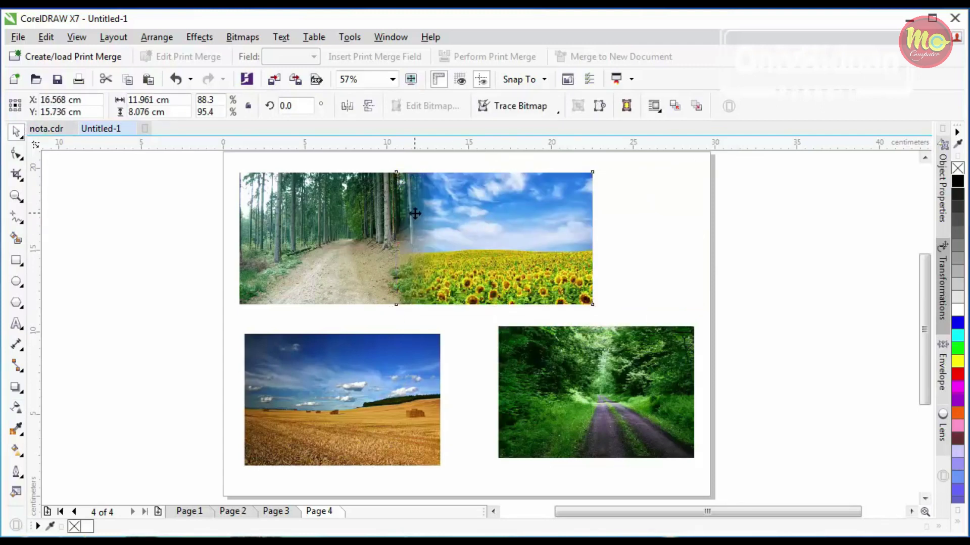
pyautogui.scroll(3, 415, 214)
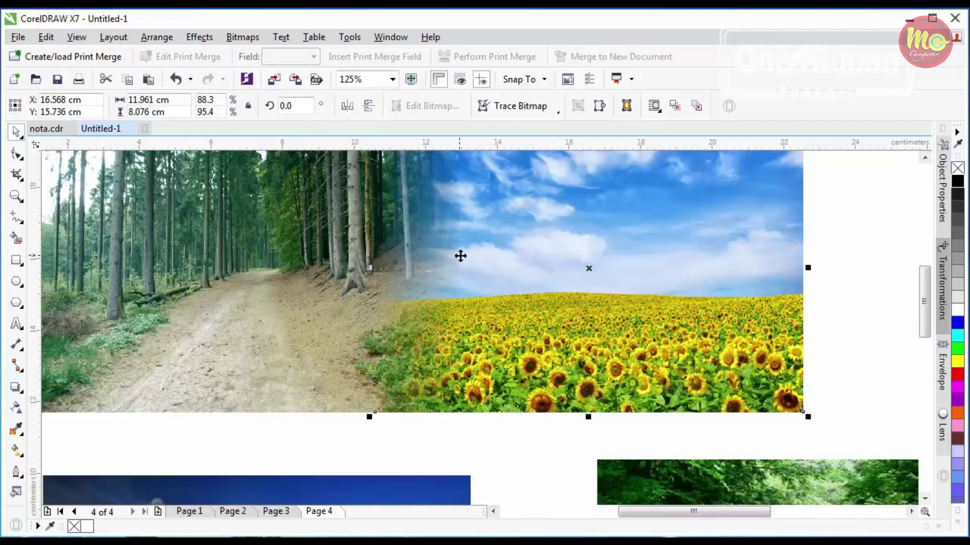
pyautogui.scroll(-3, 443, 255)
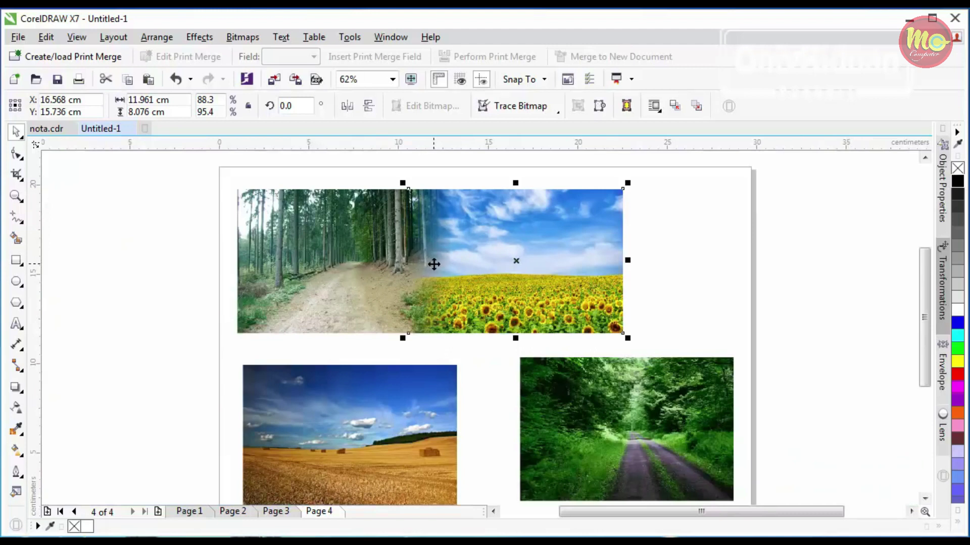
# - Fade the left edge of the green forest road photo with a 180° linear transparency
pyautogui.click(595, 384)
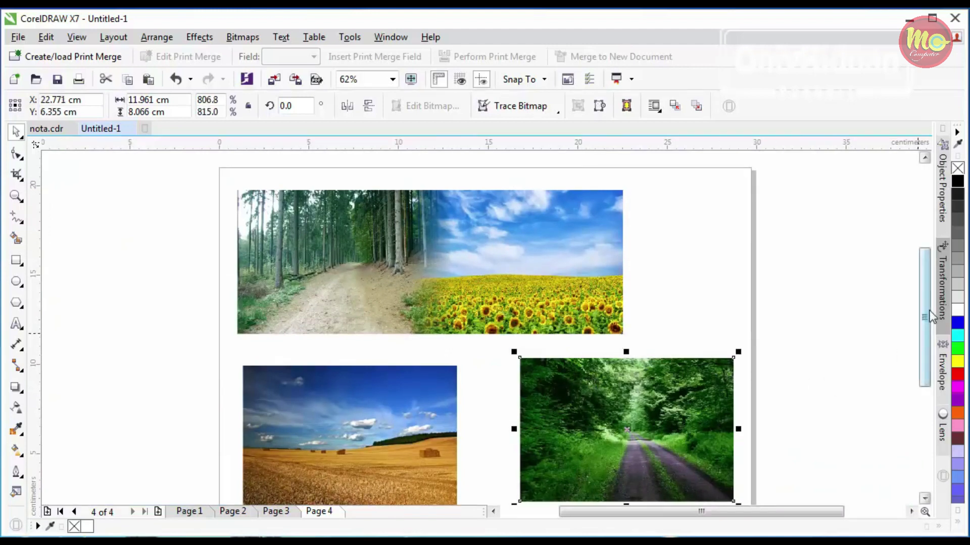
pyautogui.moveTo(923, 335); pyautogui.dragTo(922, 373)
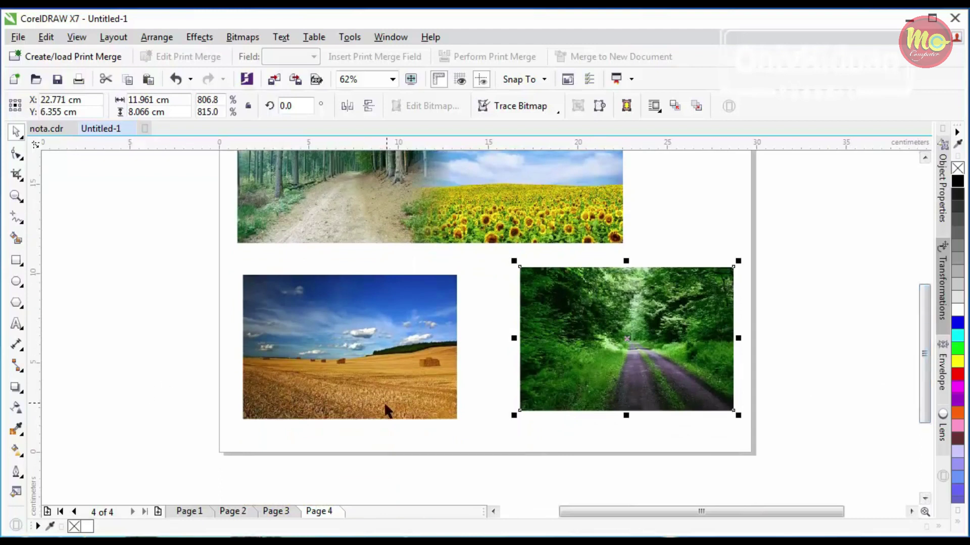
pyautogui.click(16, 407)
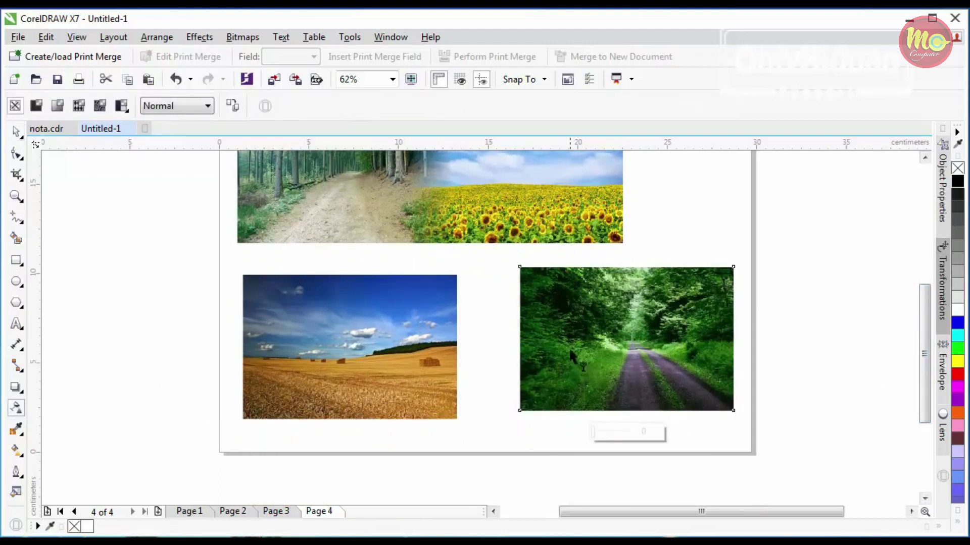
pyautogui.click(539, 340)
pyautogui.moveTo(539, 340); pyautogui.dragTo(524, 340)
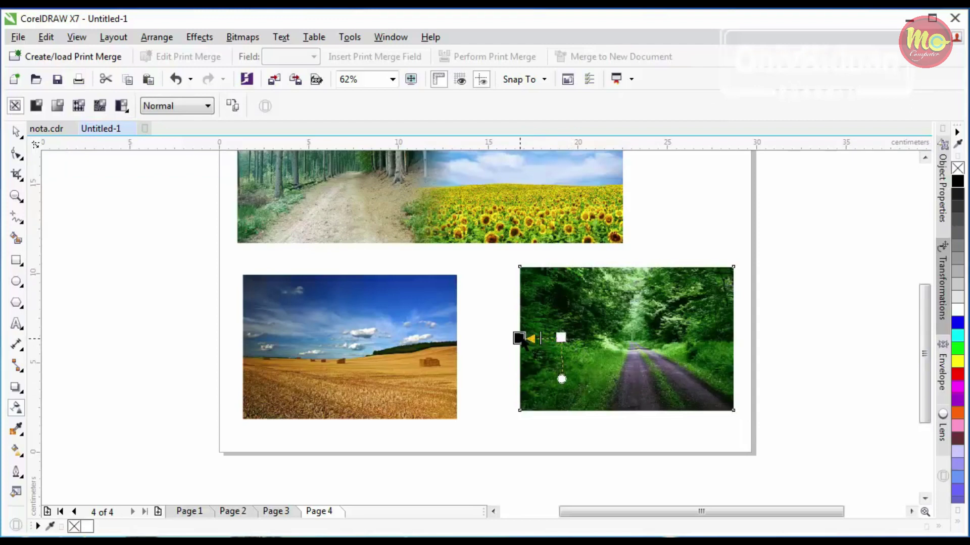
pyautogui.click(522, 340)
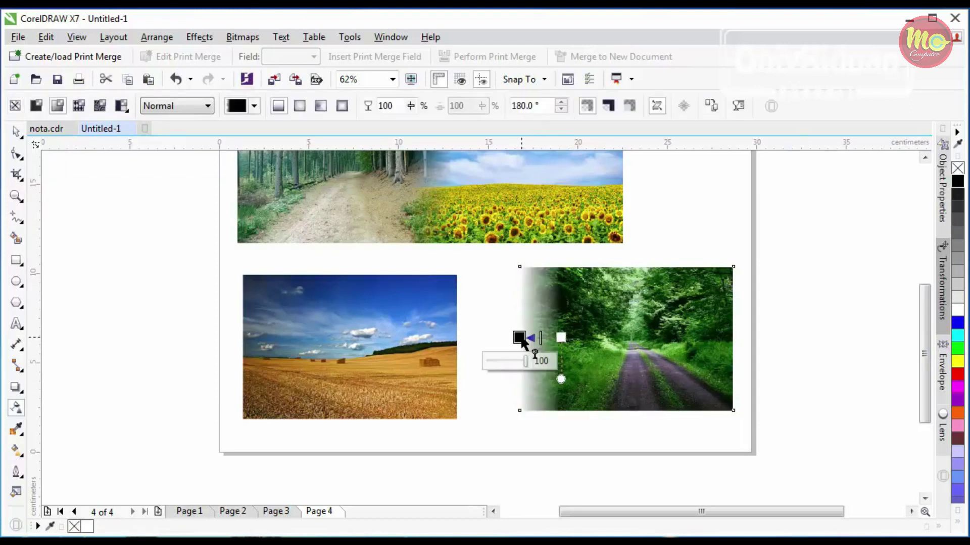
# - Move the faded forest road photo onto the right part of the wheat field photo, aligning their top edges
pyautogui.click(16, 132)
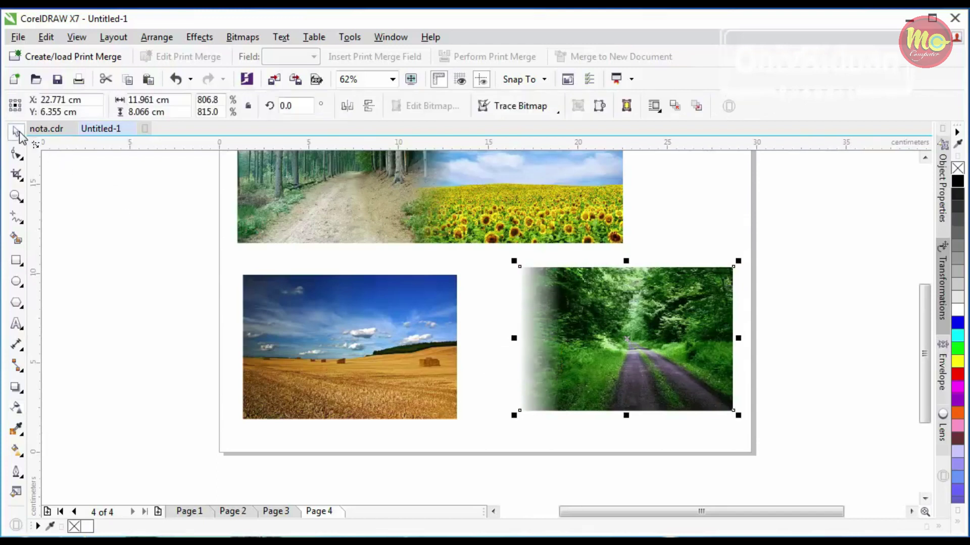
pyautogui.moveTo(518, 265); pyautogui.dragTo(405, 276)
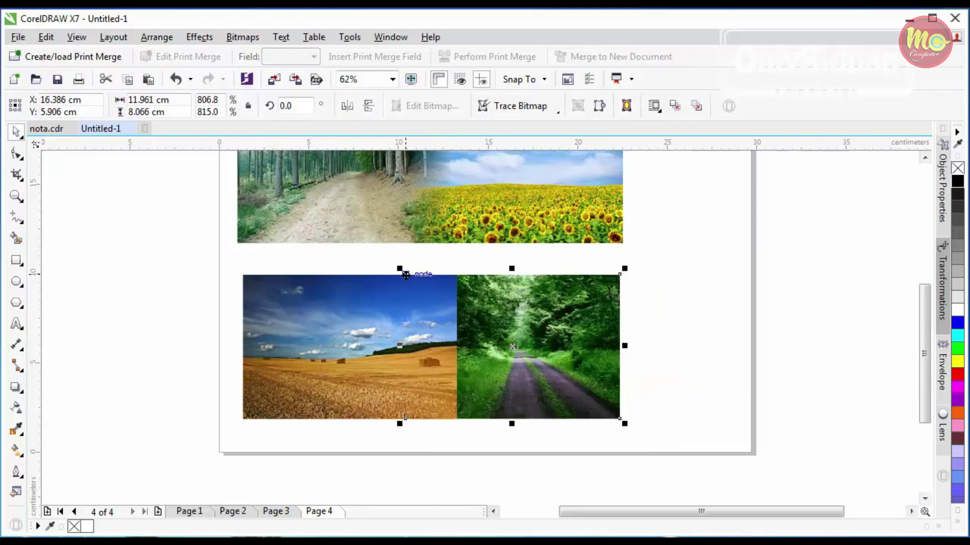
pyautogui.click(506, 326)
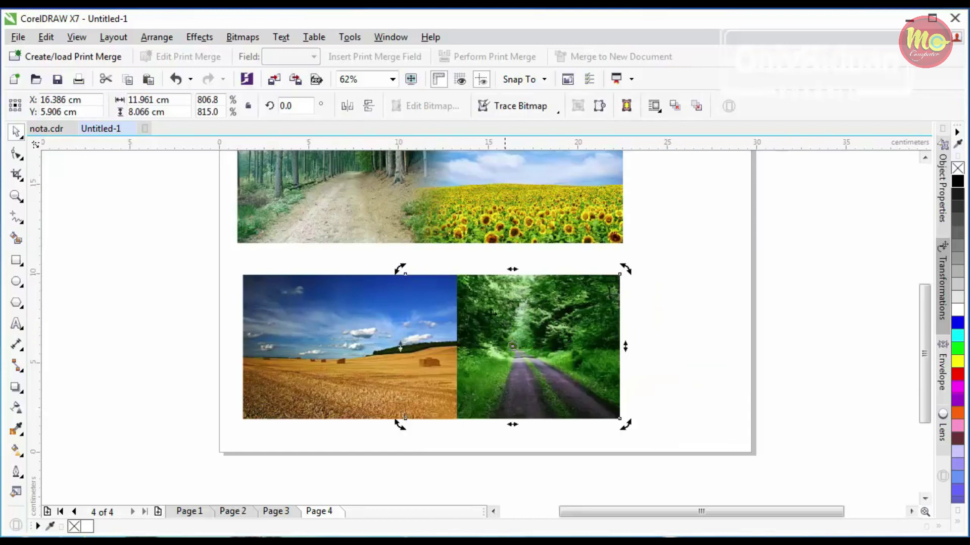
pyautogui.click(670, 341)
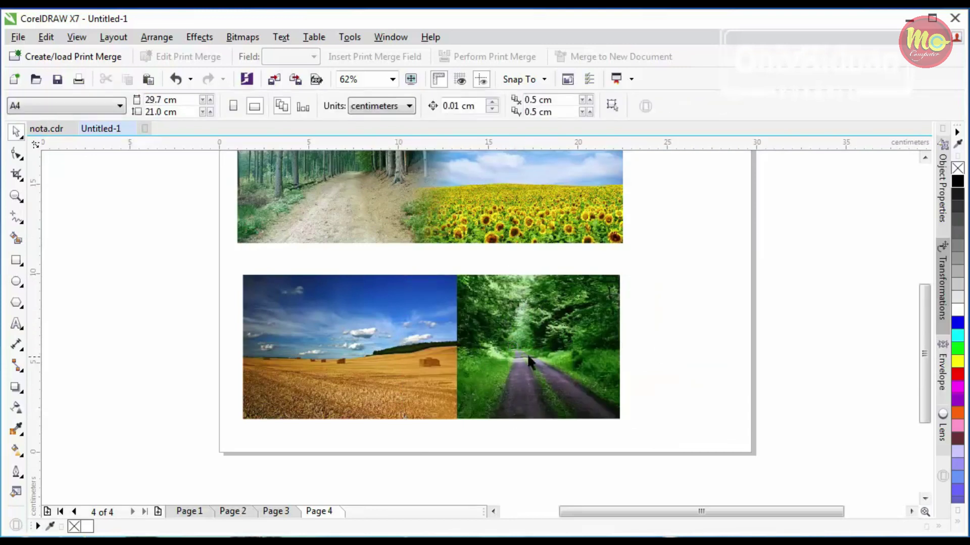
# - Bring the forest road photo to the front of the page, above the wheat field photo
pyautogui.click(352, 316)
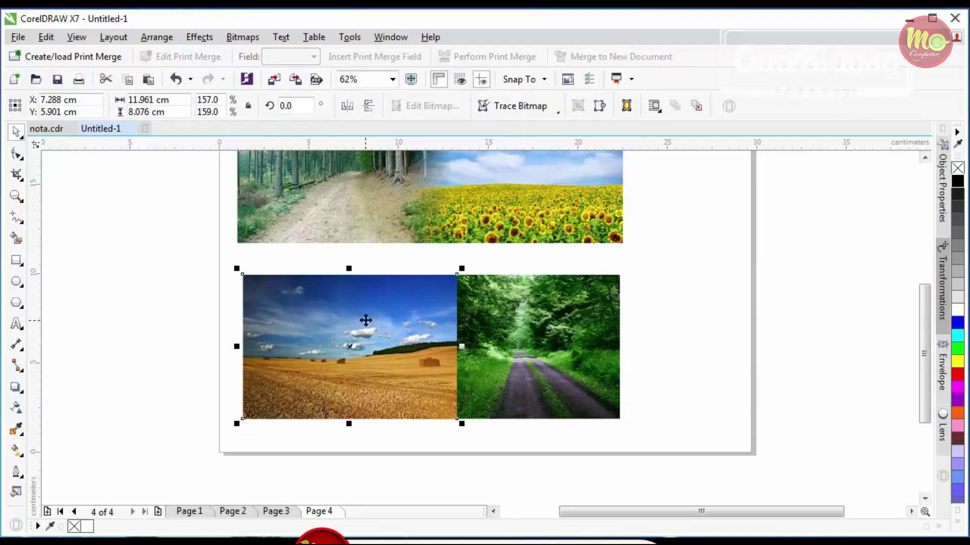
pyautogui.click(505, 355)
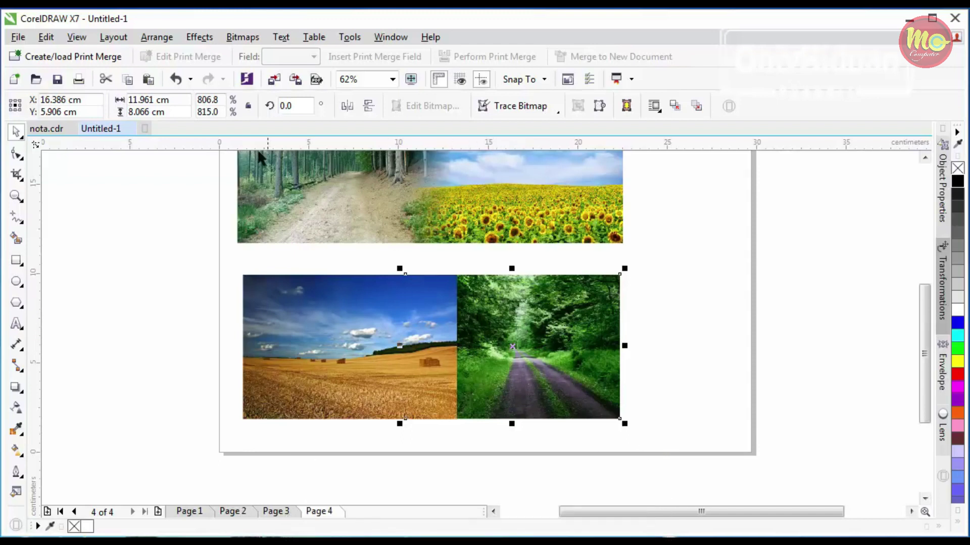
pyautogui.click(157, 37)
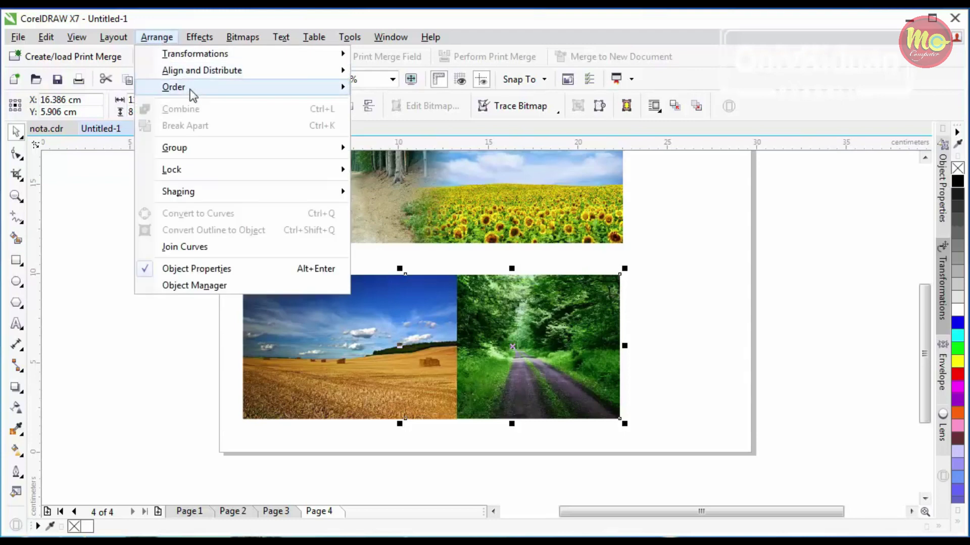
pyautogui.moveTo(189, 89)
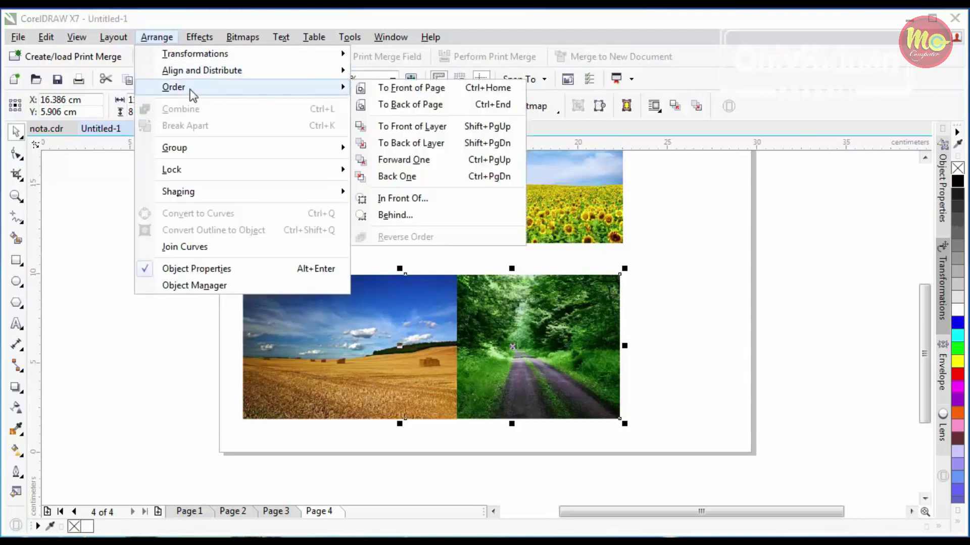
pyautogui.click(397, 90)
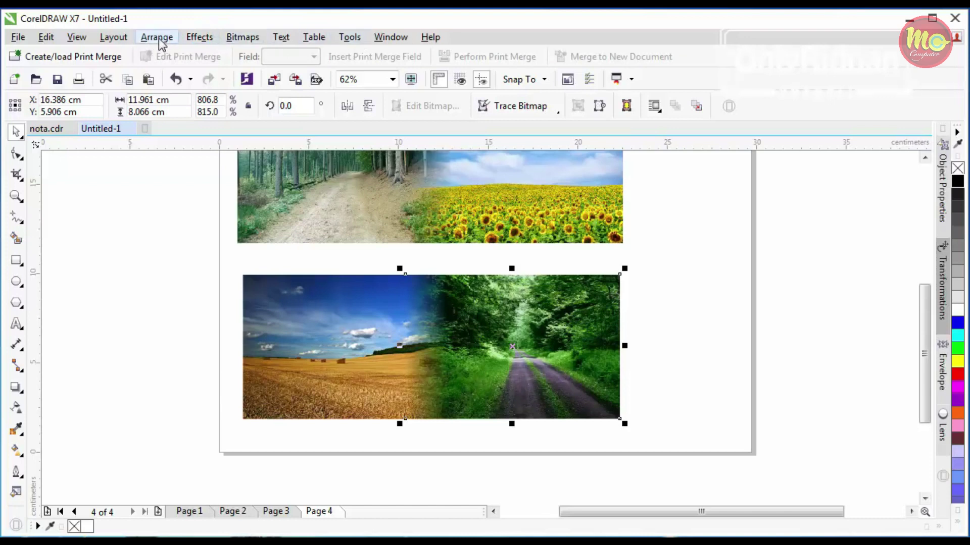
pyautogui.click(389, 40)
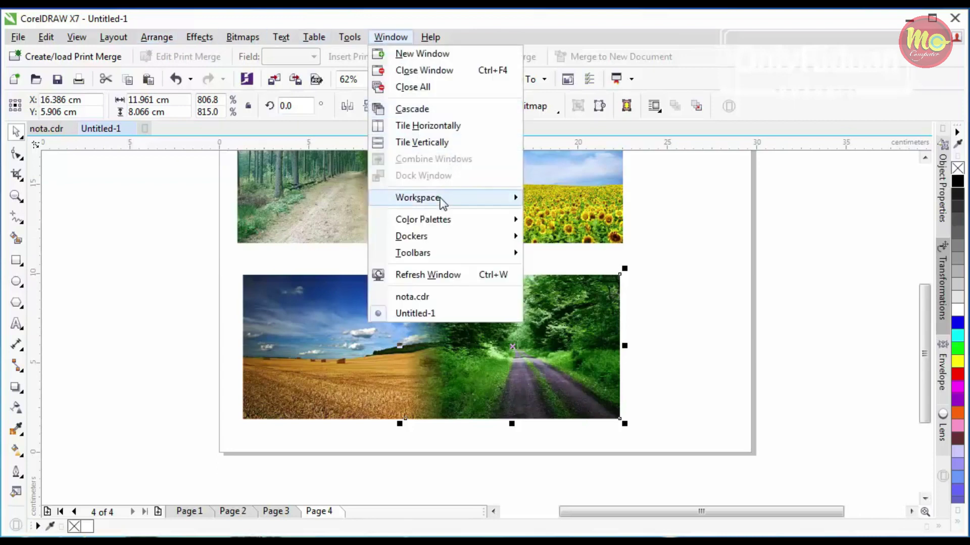
pyautogui.moveTo(443, 203)
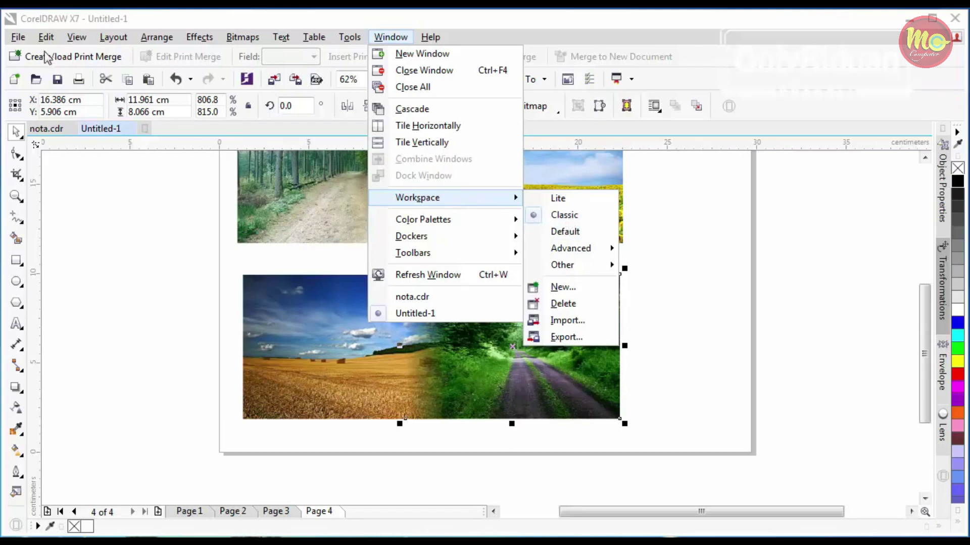
pyautogui.moveTo(243, 37)
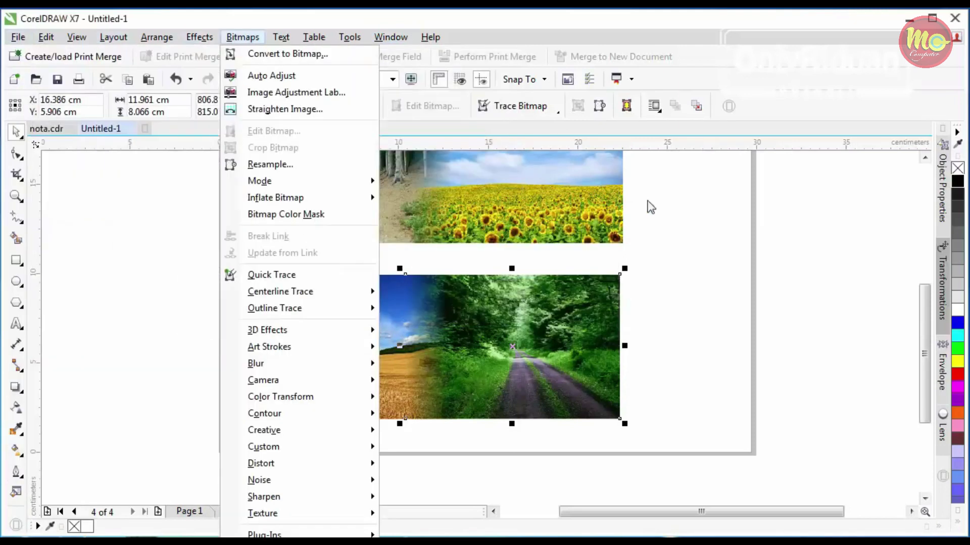
pyautogui.click(675, 213)
pyautogui.click(925, 158)
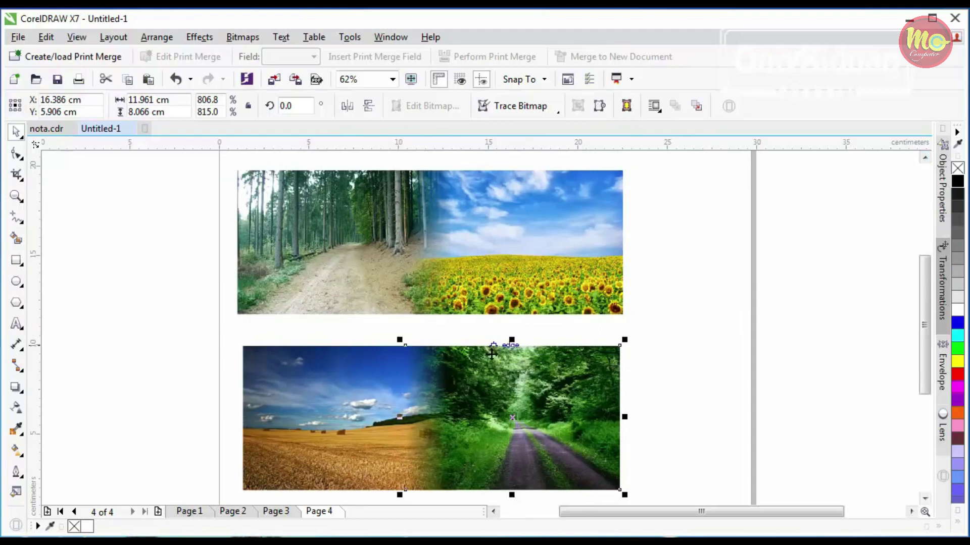
pyautogui.click(723, 322)
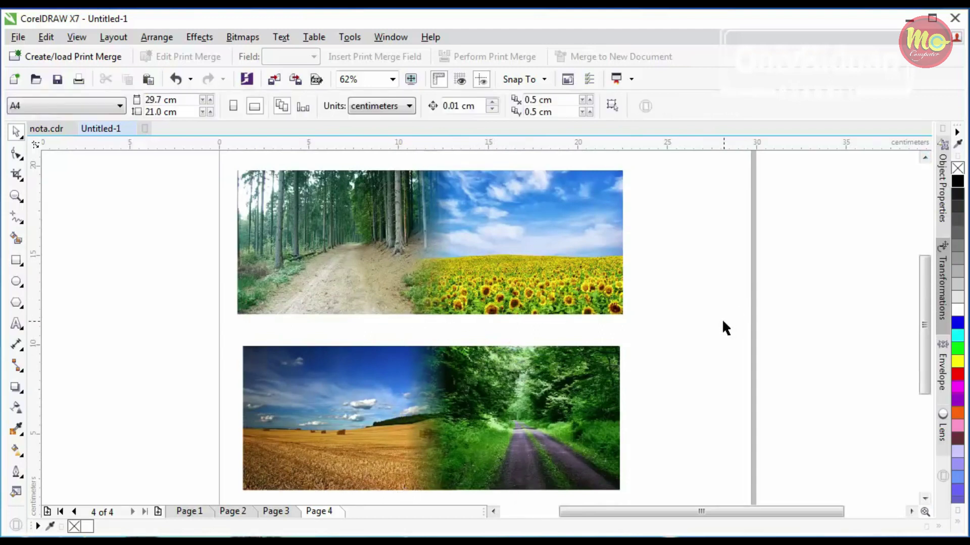
pyautogui.moveTo(664, 326); pyautogui.dragTo(218, 158)
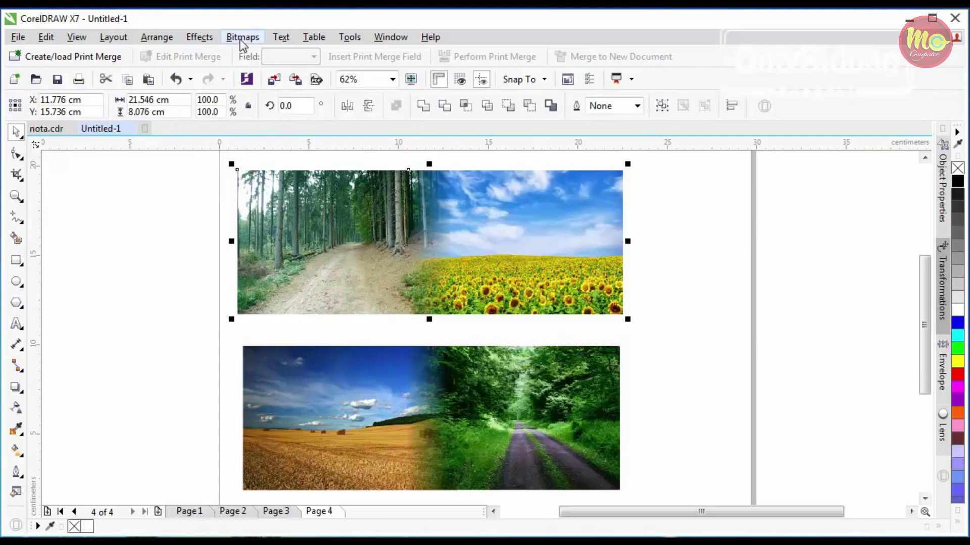
pyautogui.click(166, 219)
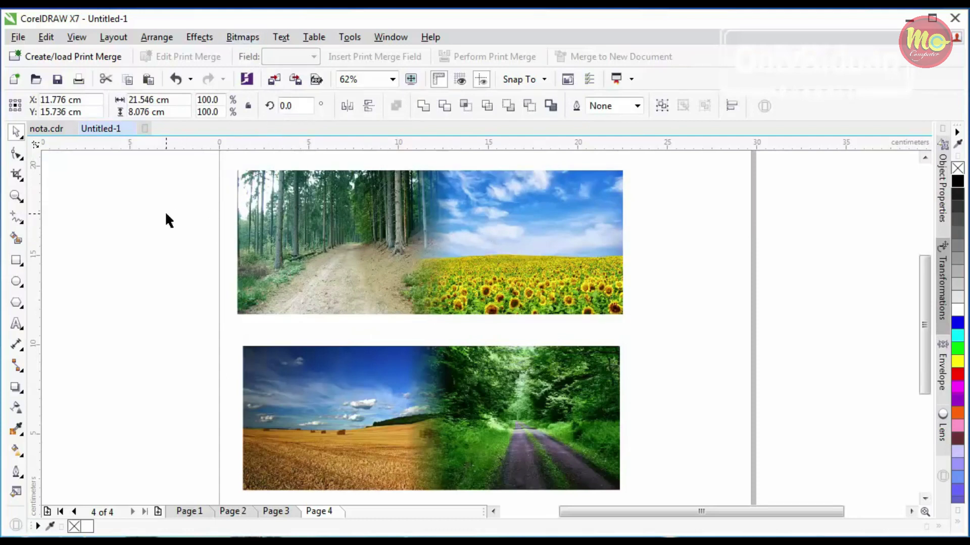
# - Move the sunflower photo clear of the forest path photo and fade its bottom edge with a -90° linear transparency
pyautogui.click(515, 232)
pyautogui.moveTo(515, 232); pyautogui.dragTo(626, 228)
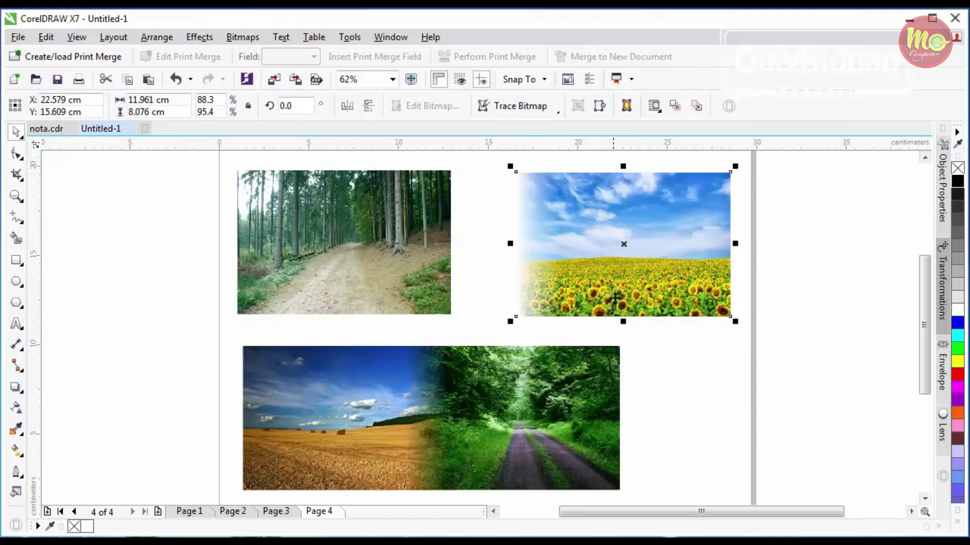
pyautogui.click(16, 407)
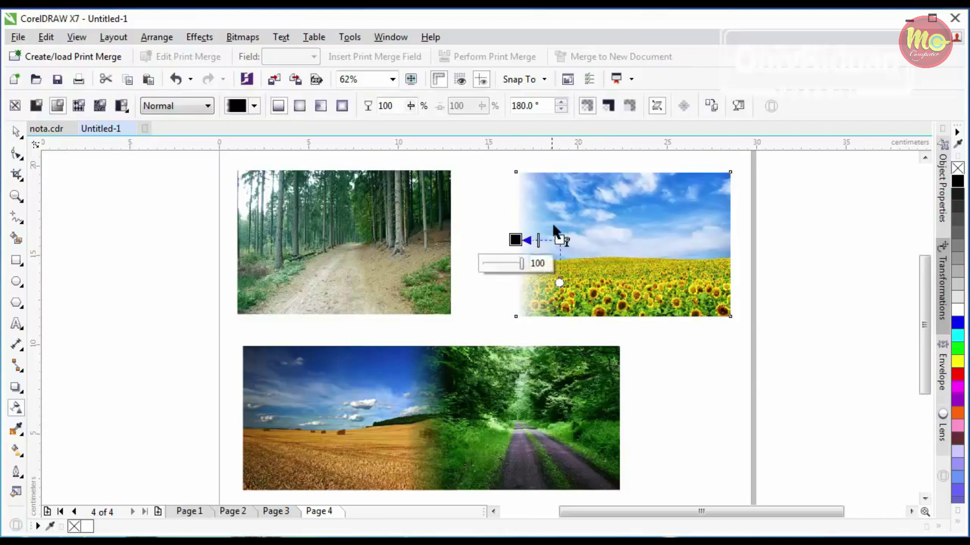
pyautogui.moveTo(616, 276); pyautogui.dragTo(616, 316)
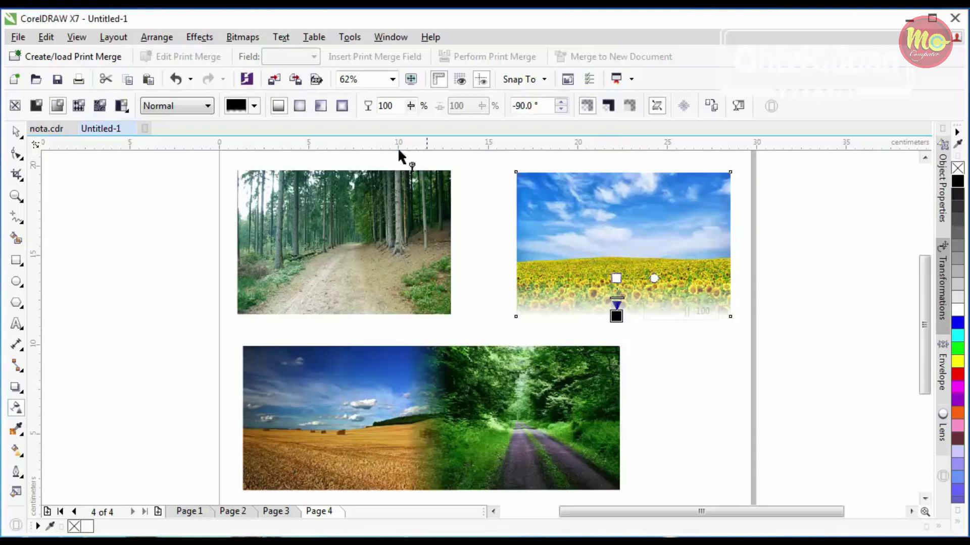
# - Convert the bottom-faded sunflower photo to a 300 dpi RGB Color (24-bit) bitmap with anti-aliasing and a transparent background
pyautogui.click(242, 37)
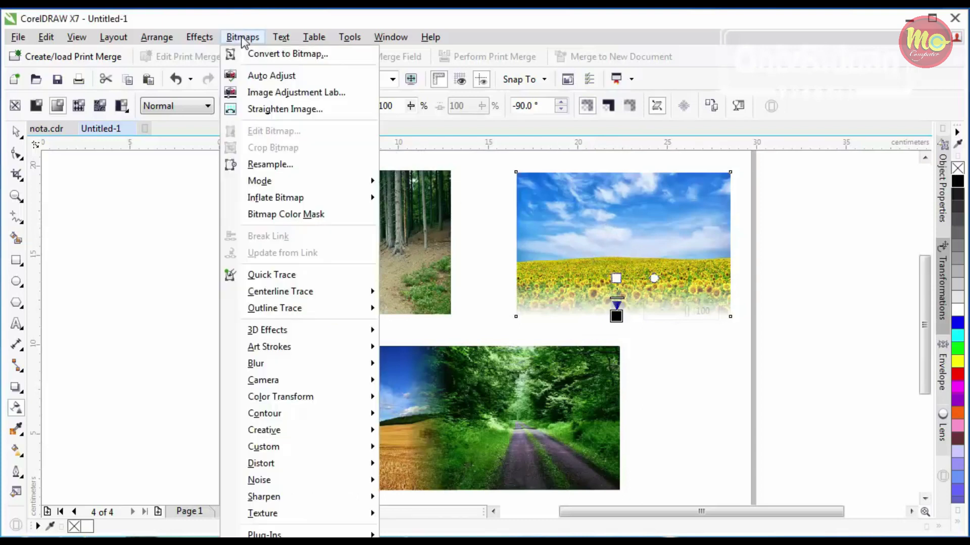
pyautogui.click(277, 55)
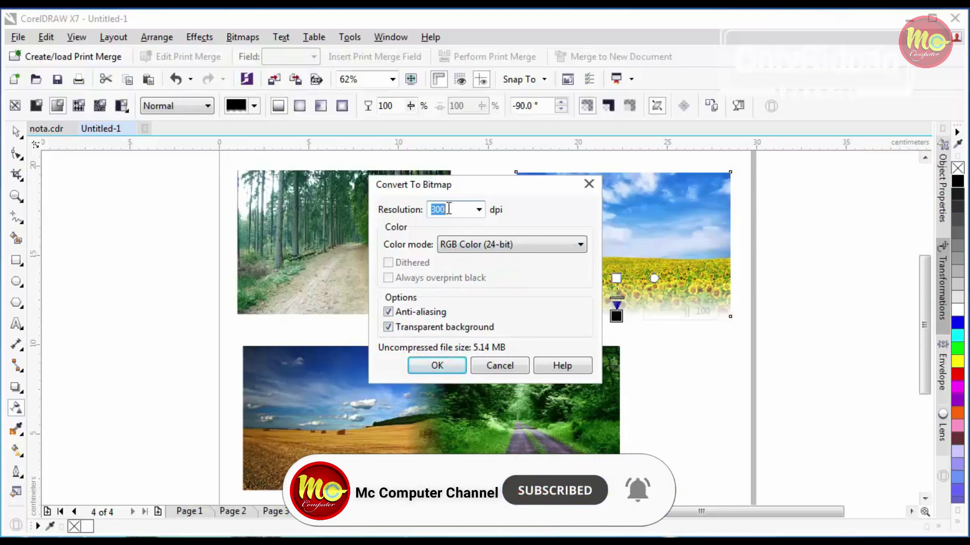
pyautogui.click(437, 366)
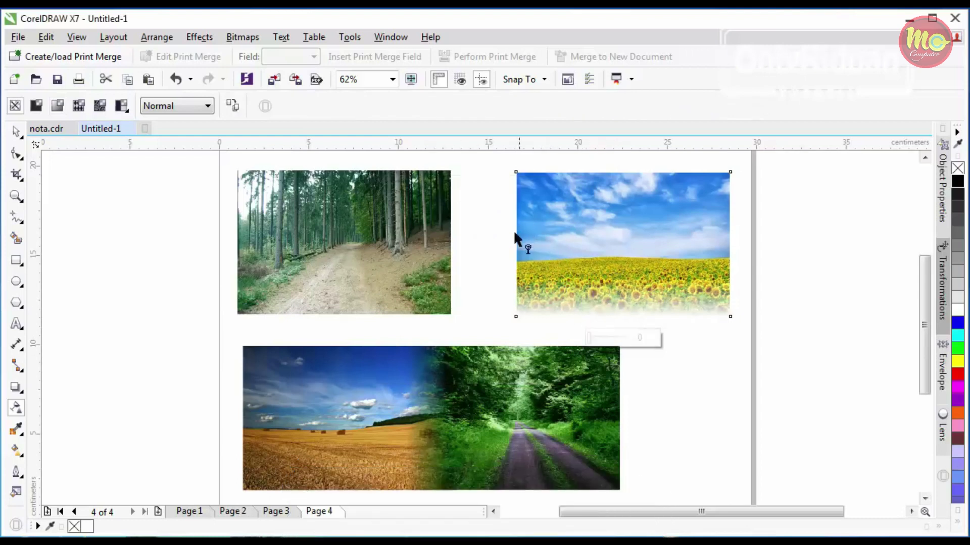
# - Fade the left edge of the converted sunflower photo with a 180° linear transparency
pyautogui.moveTo(557, 234); pyautogui.dragTo(515, 237)
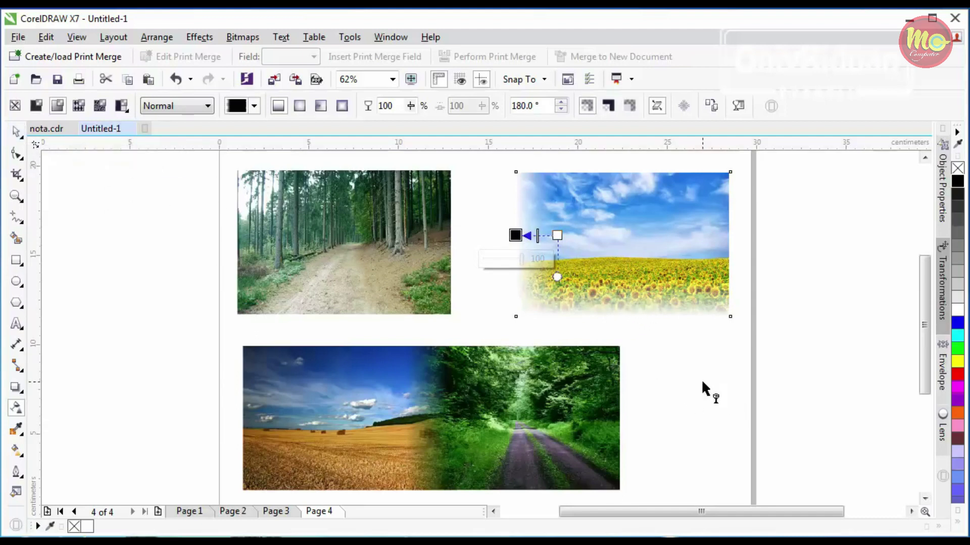
pyautogui.click(17, 132)
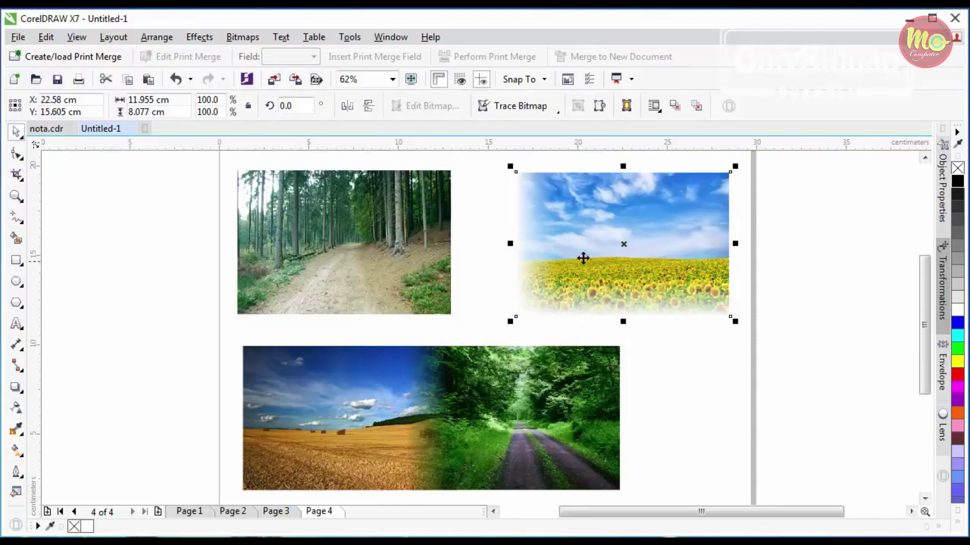
pyautogui.click(242, 37)
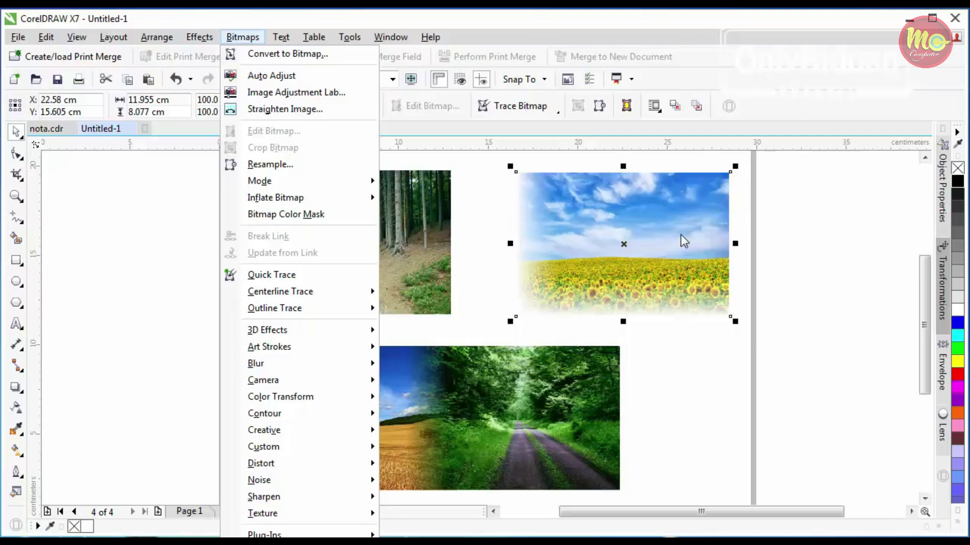
pyautogui.click(769, 235)
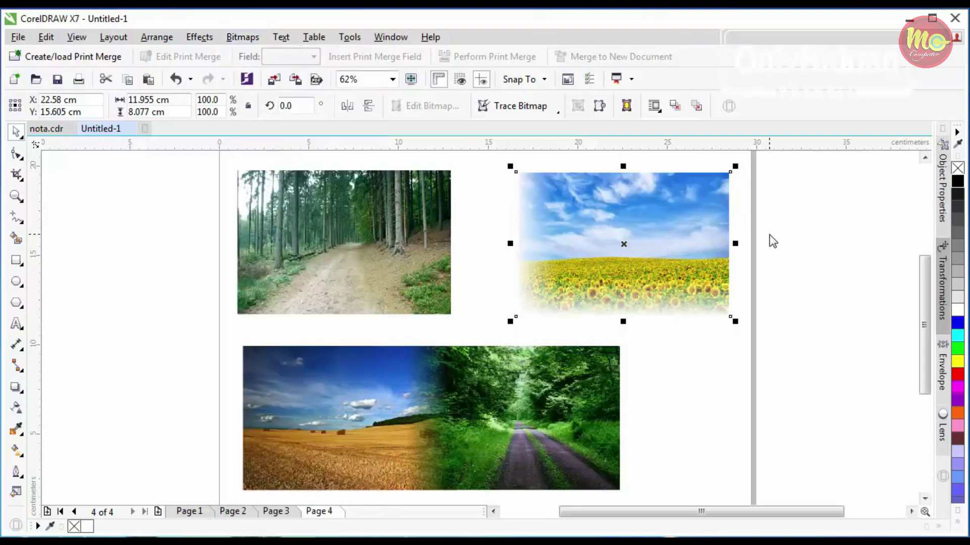
pyautogui.click(768, 233)
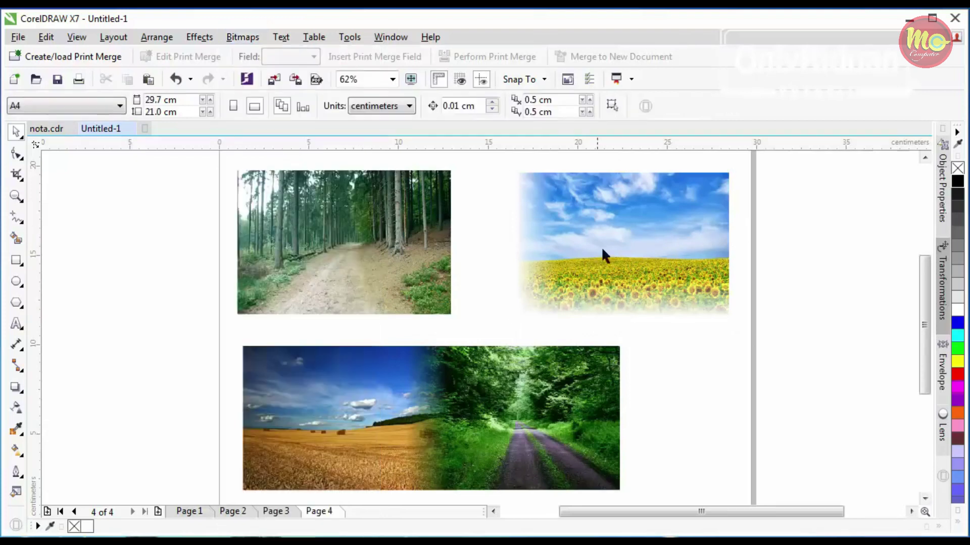
# - Move the double-faded sunflower photo back over the right edge of the forest path photo, lining up their top edges
pyautogui.click(554, 253)
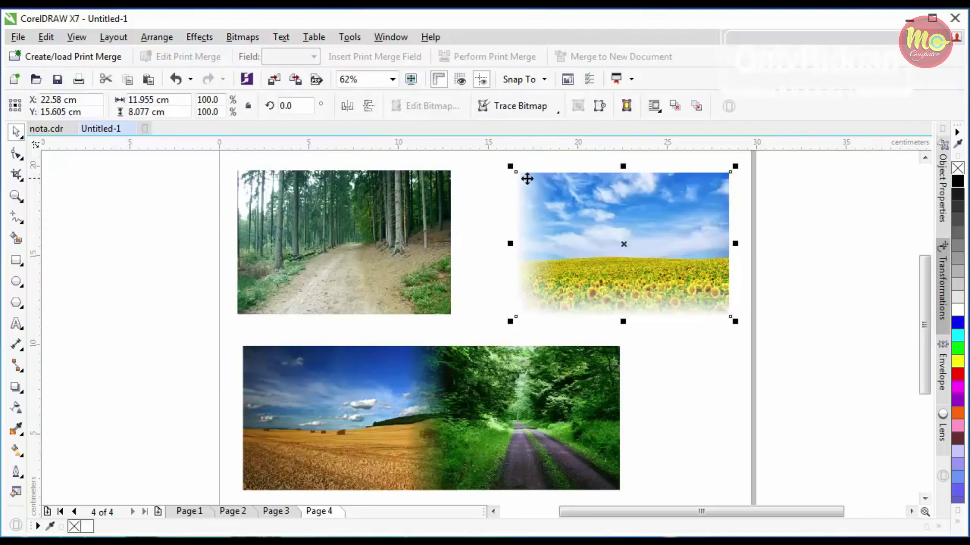
pyautogui.moveTo(515, 173); pyautogui.dragTo(412, 196)
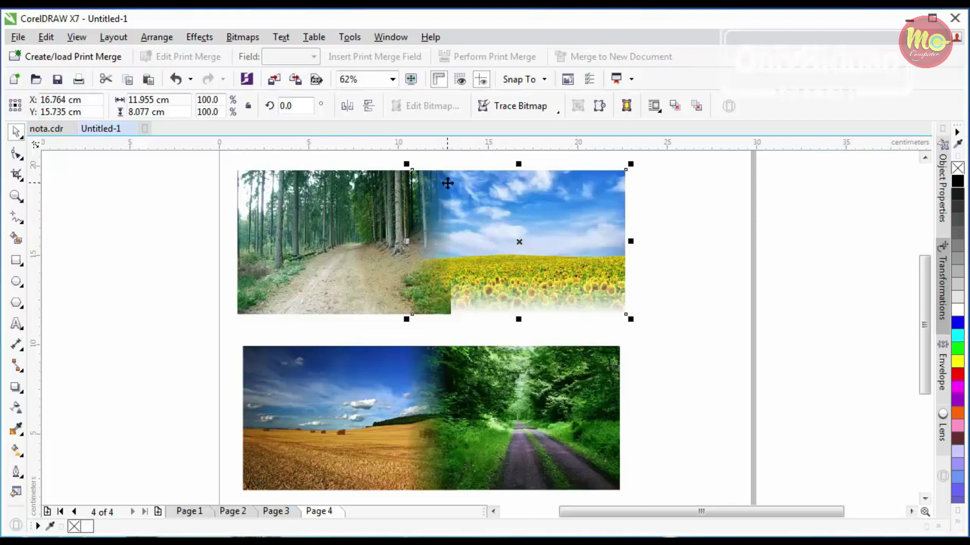
pyautogui.scroll(2, 444, 233)
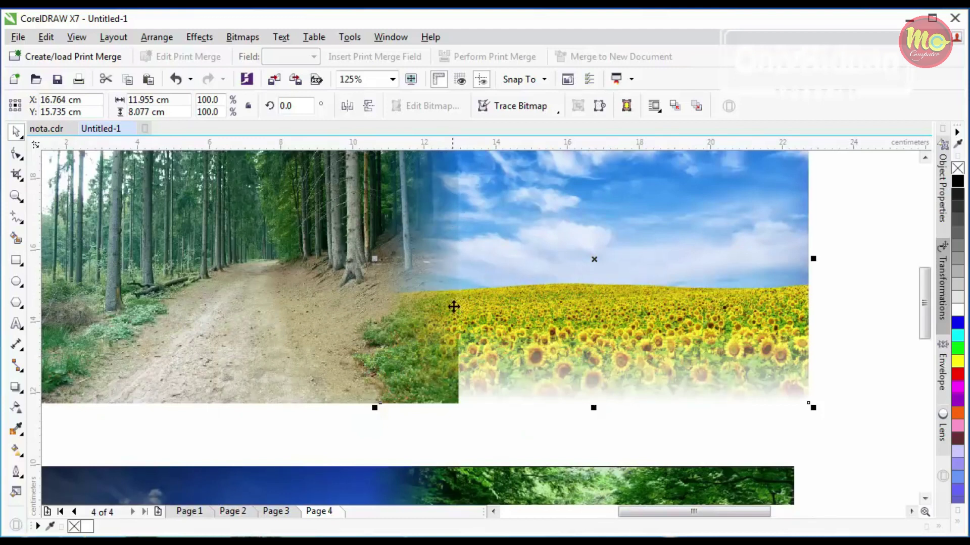
pyautogui.moveTo(493, 246)
pyautogui.mouseDown()
pyautogui.moveTo(508, 249)
pyautogui.moveTo(497, 249)
pyautogui.mouseUp()
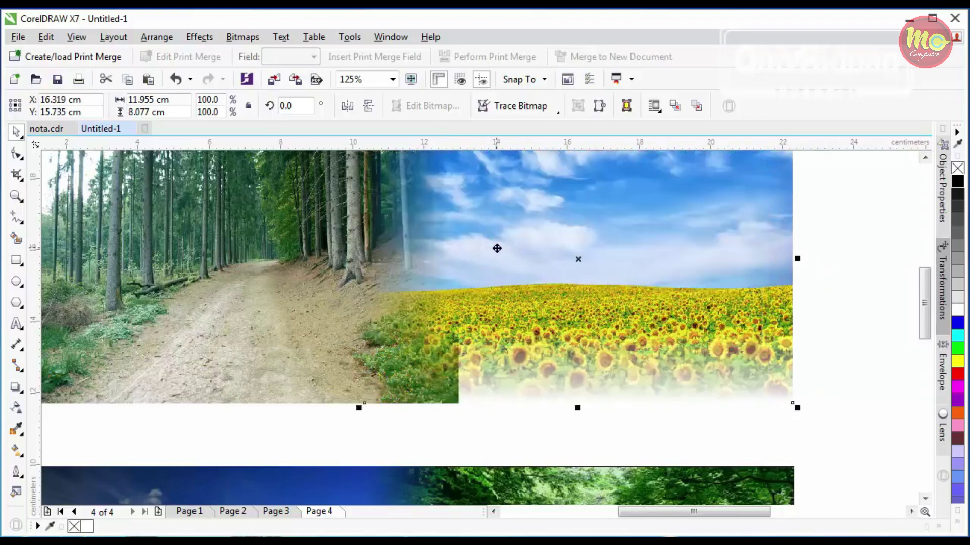
pyautogui.click(495, 248)
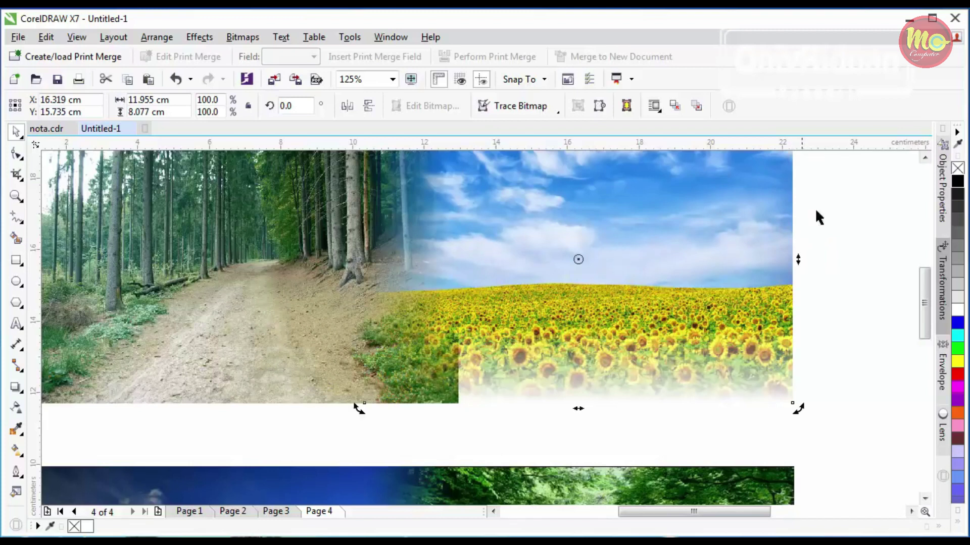
pyautogui.click(925, 157)
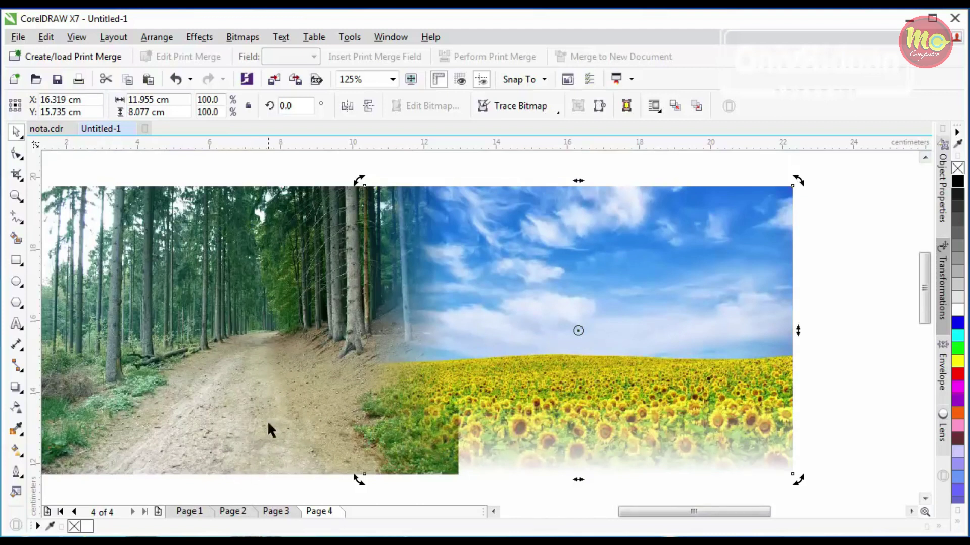
pyautogui.scroll(-1, 349, 410)
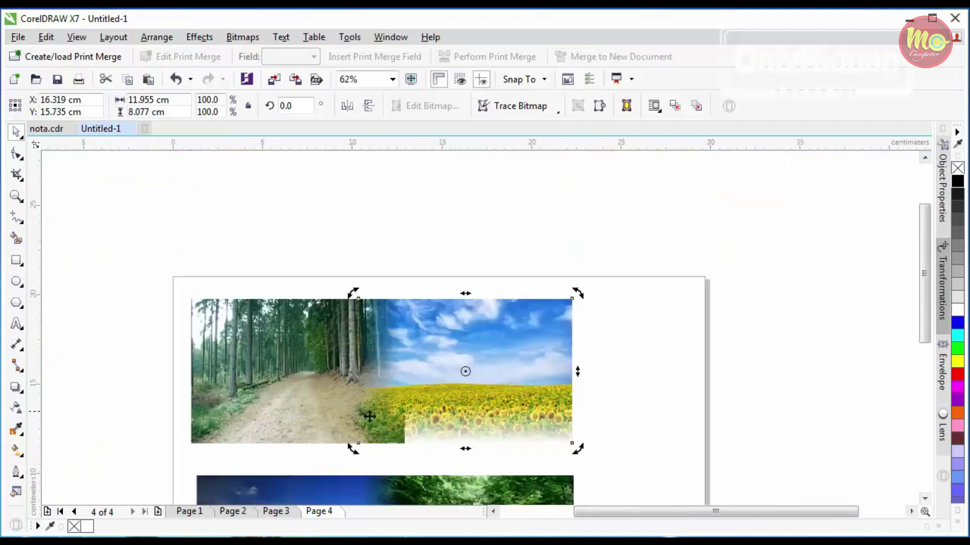
# - Undo the sunflower photo's repositioning, bitmap conversion and bottom-edge fade
pyautogui.moveTo(408, 443); pyautogui.dragTo(561, 456)
pyautogui.hotkey('ctrl', 'z')
pyautogui.hotkey('ctrl', 'z')
pyautogui.hotkey('ctrl', 'z')
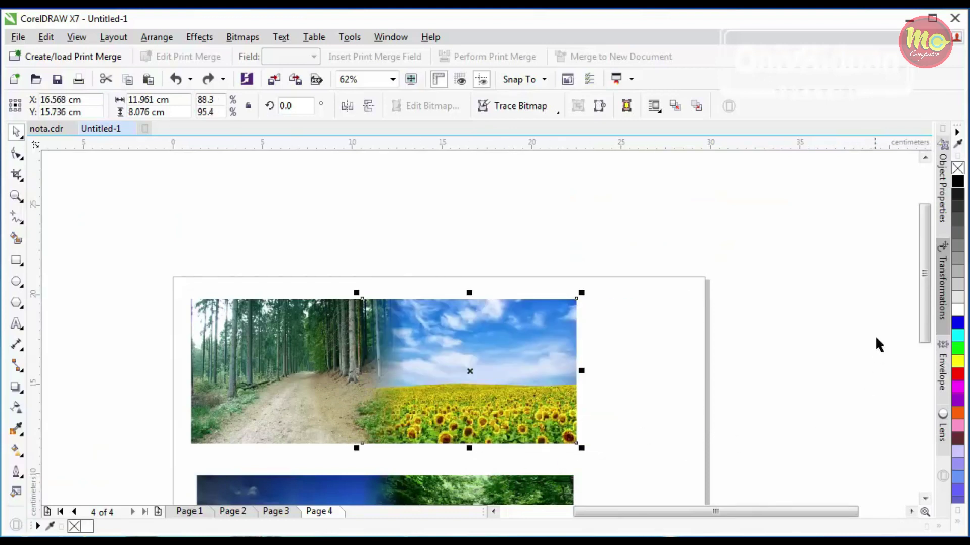
# - Convert the forest path and sunflower photos together into one 300 dpi RGB Color (24-bit) bitmap with a transparent background
pyautogui.scroll(-3, 927, 292)
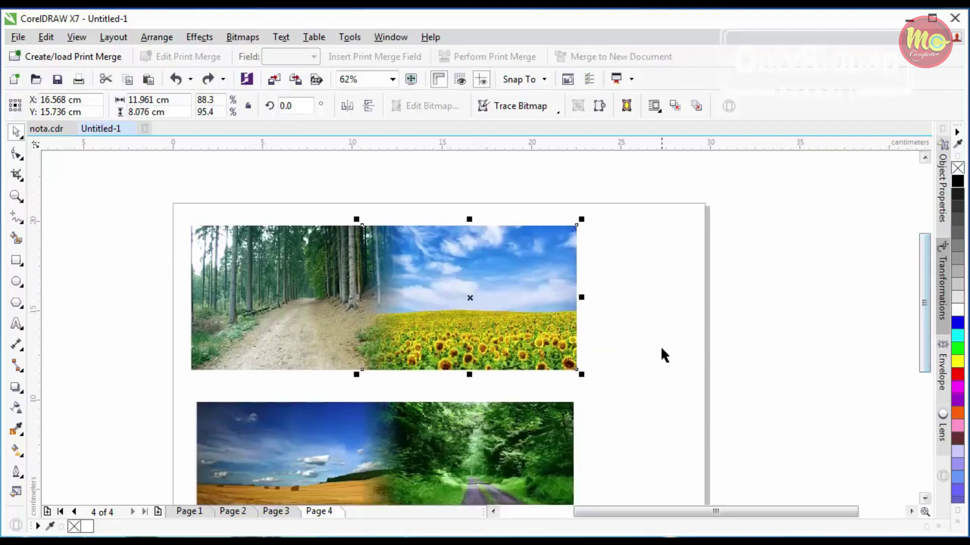
pyautogui.click(656, 335)
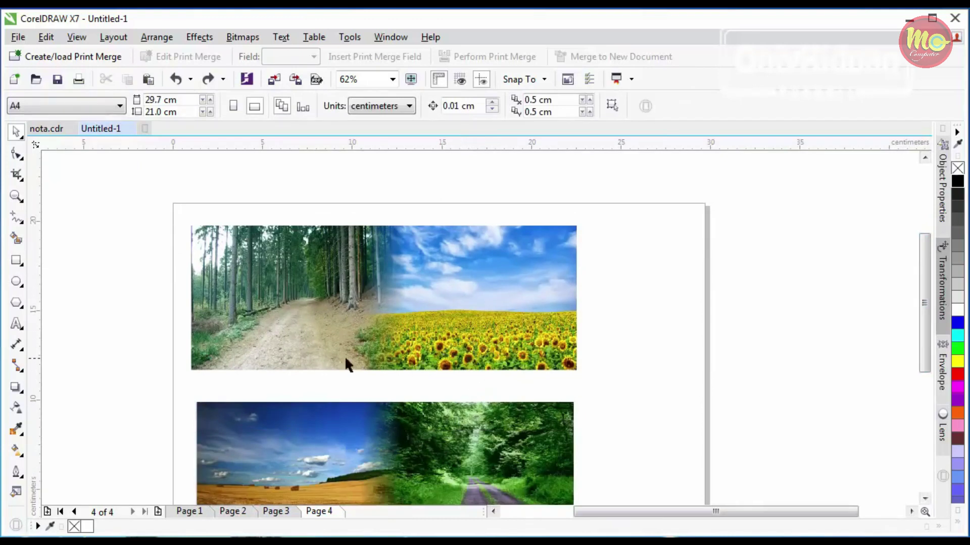
pyautogui.moveTo(599, 382); pyautogui.dragTo(147, 210)
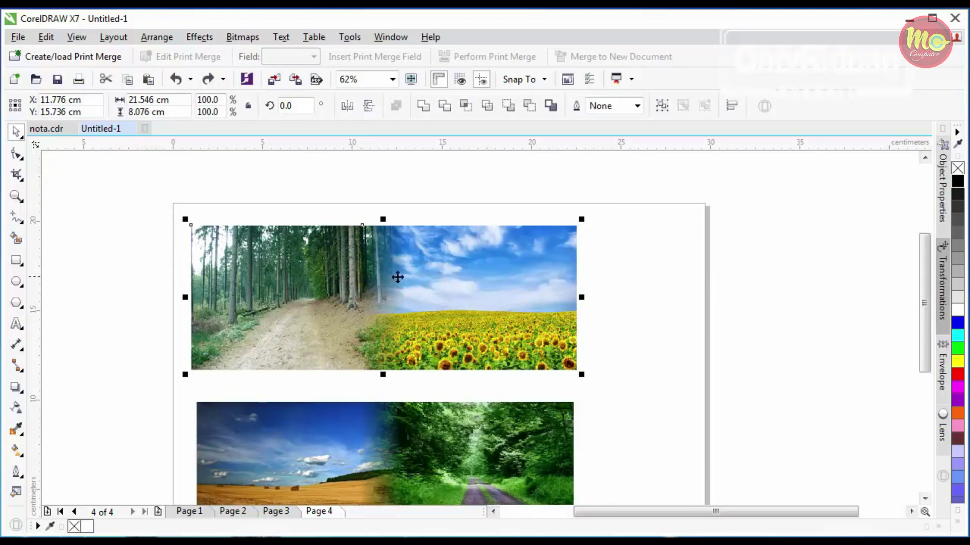
pyautogui.click(601, 354)
pyautogui.moveTo(624, 384); pyautogui.dragTo(169, 202)
pyautogui.click(243, 37)
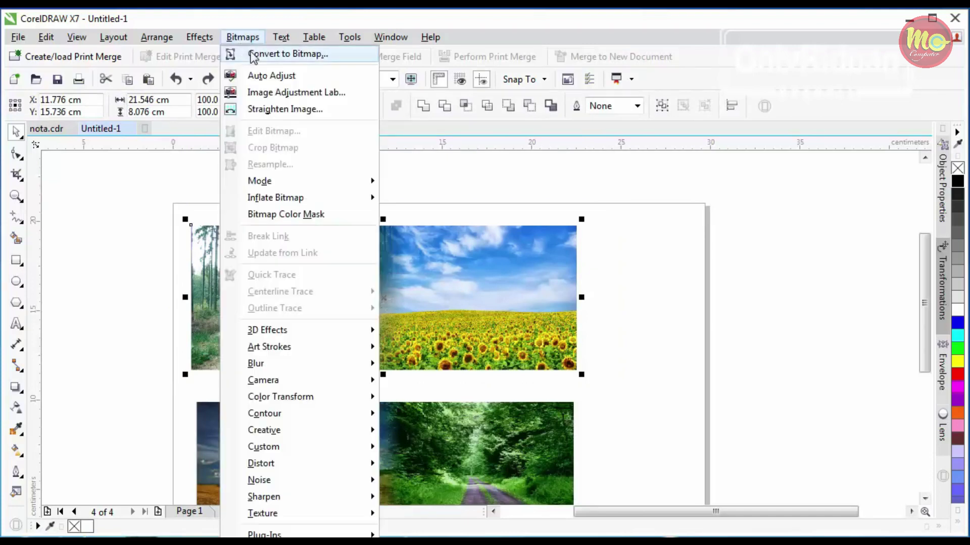
pyautogui.click(255, 52)
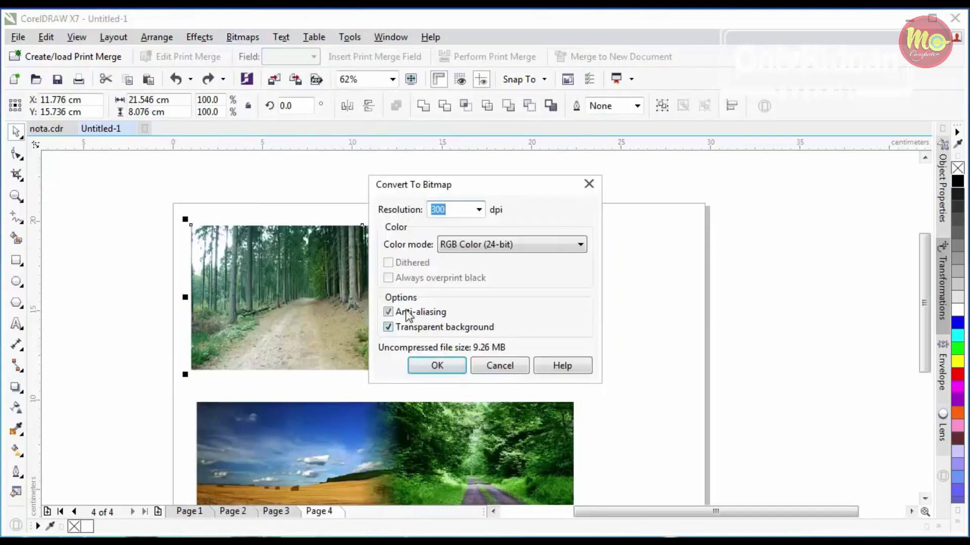
pyautogui.click(427, 364)
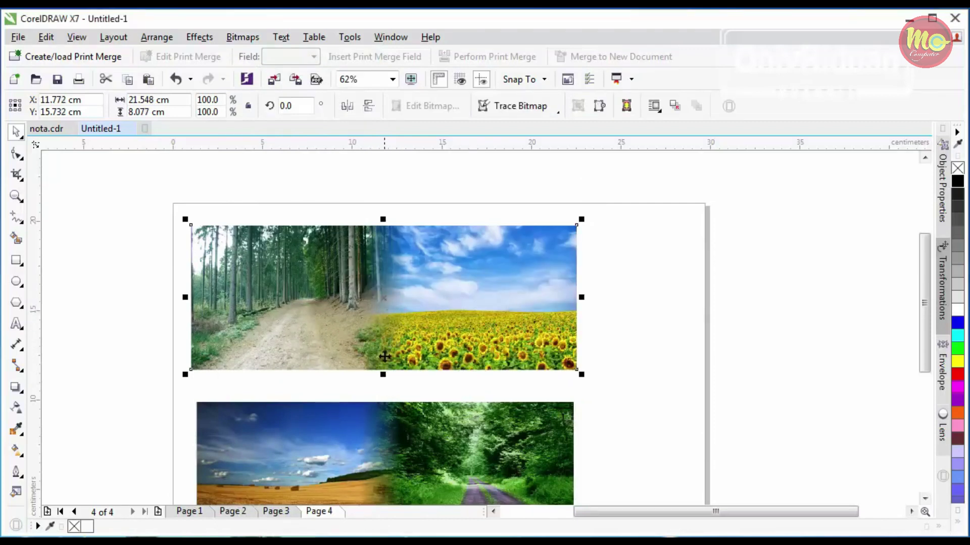
# - Shift the merged forest and sunflower strip slightly upward and fade its bottom edge with a -90° linear transparency
pyautogui.moveTo(293, 279)
pyautogui.mouseDown()
pyautogui.moveTo(360, 264)
pyautogui.moveTo(294, 270)
pyautogui.mouseUp()
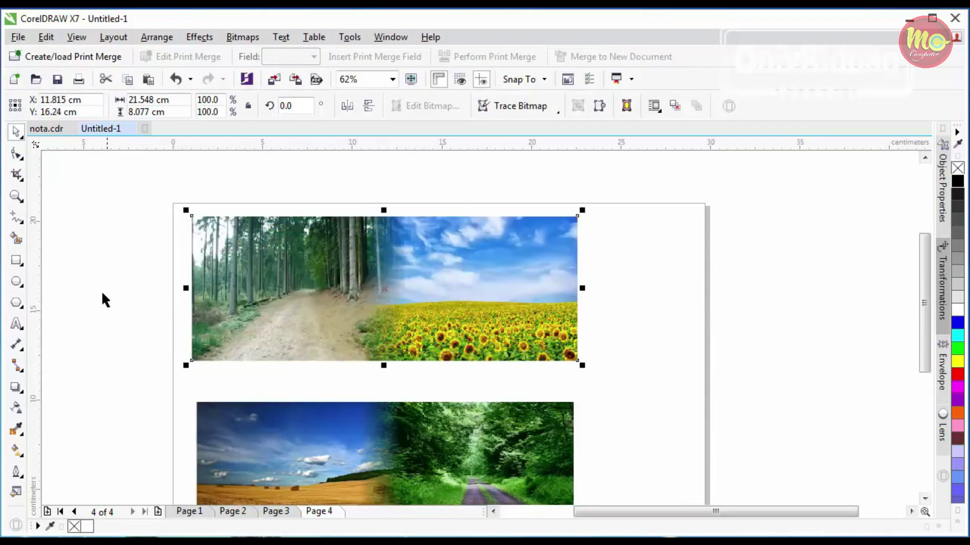
pyautogui.click(18, 408)
pyautogui.moveTo(374, 320); pyautogui.dragTo(374, 363)
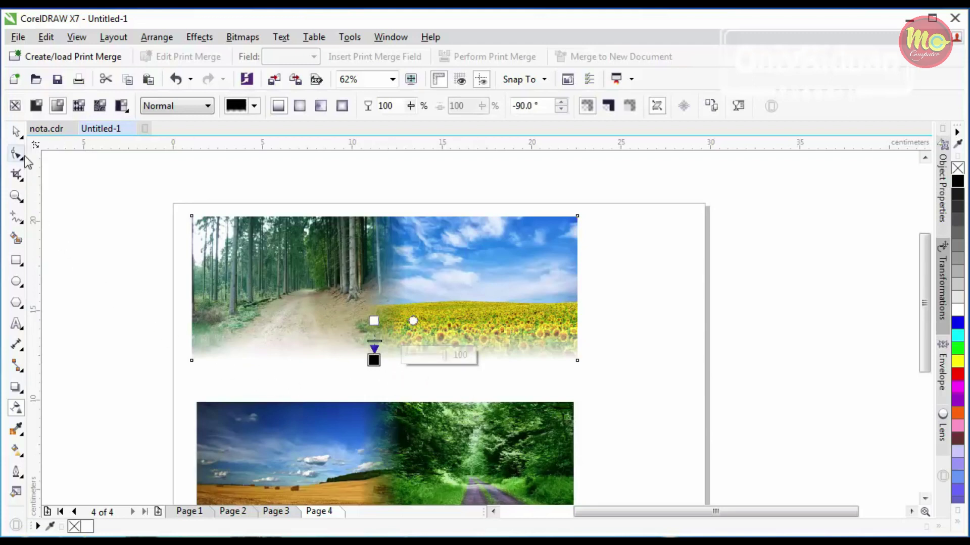
pyautogui.click(17, 132)
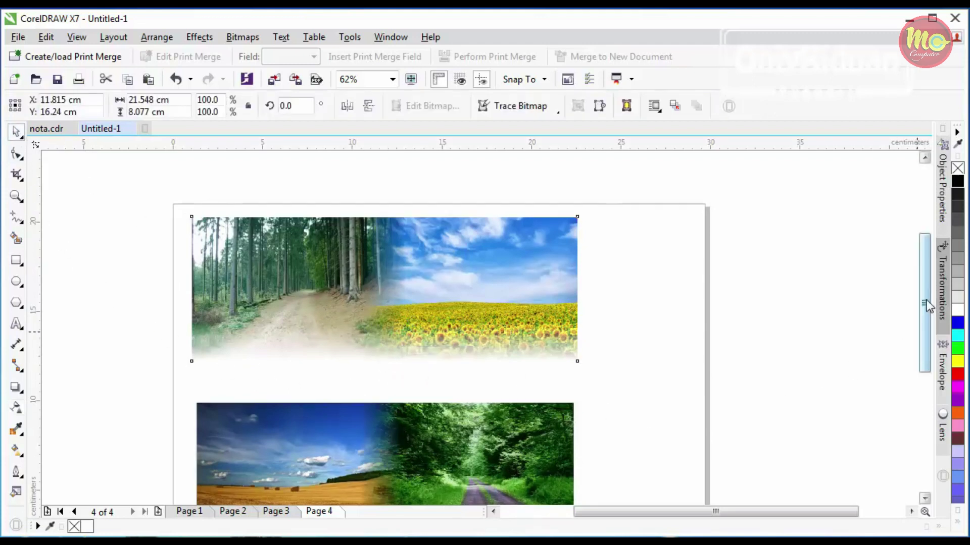
# - Move the faded forest and sunflower strip down over the top of the lower pair and bring it to the front of the page
pyautogui.moveTo(929, 303); pyautogui.dragTo(929, 325)
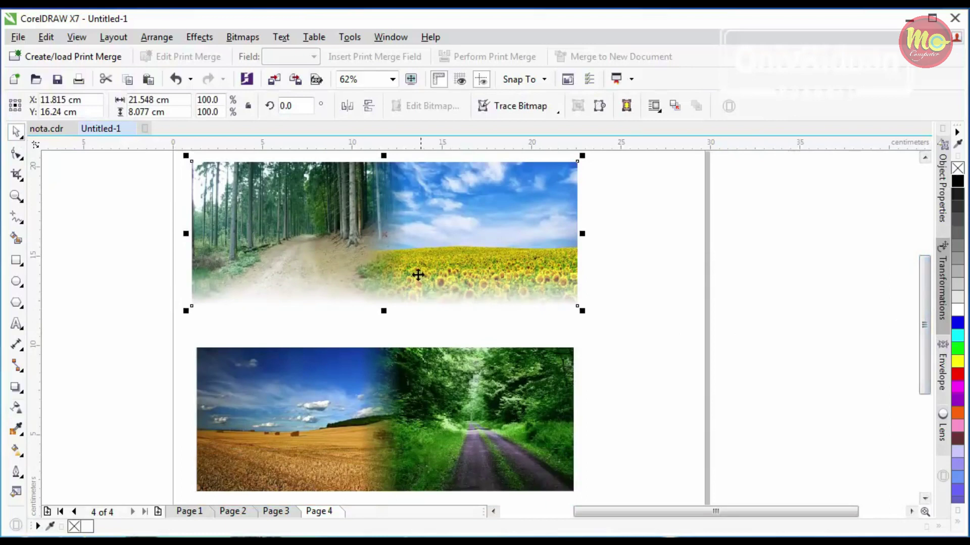
pyautogui.moveTo(384, 234); pyautogui.dragTo(391, 309)
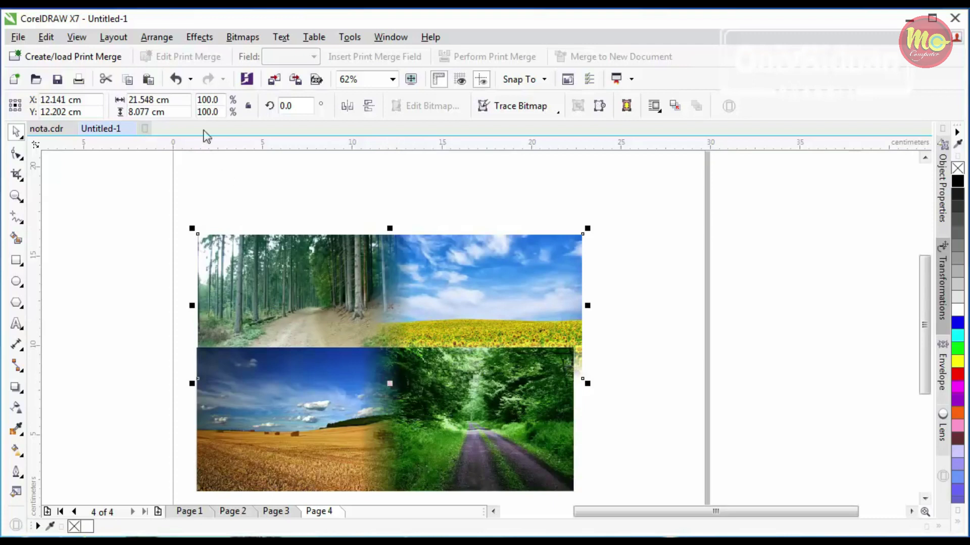
pyautogui.click(156, 37)
pyautogui.moveTo(226, 92)
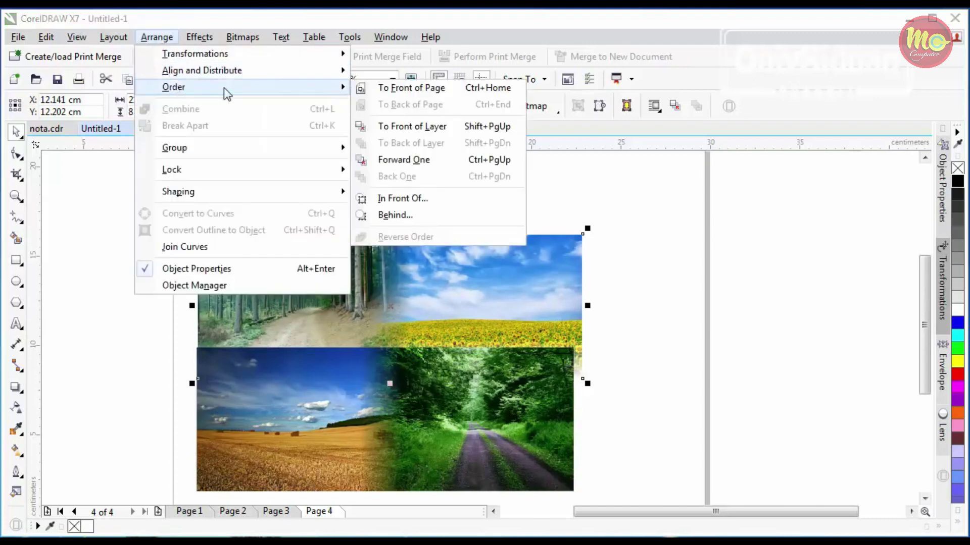
pyautogui.click(389, 91)
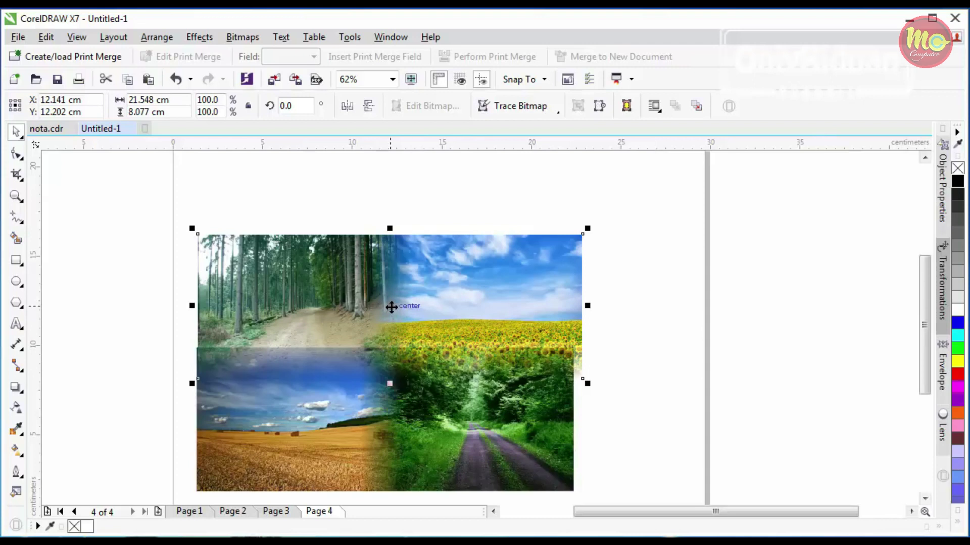
# - Lower the strip further, aligning its left edge with the bottom photos, and narrow it to 21.084 cm to match their width
pyautogui.moveTo(392, 307); pyautogui.dragTo(390, 323)
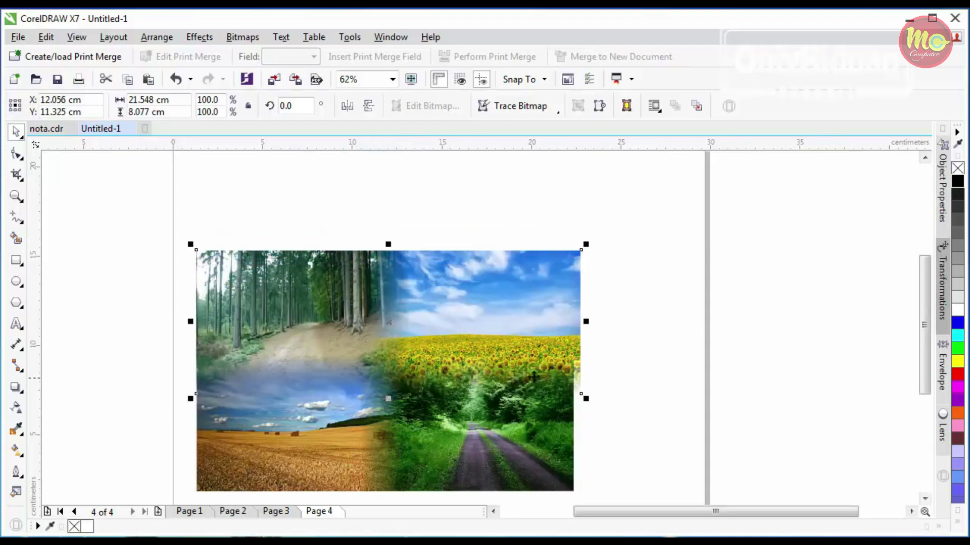
pyautogui.moveTo(586, 321); pyautogui.dragTo(579, 415)
pyautogui.moveTo(925, 313); pyautogui.dragTo(925, 338)
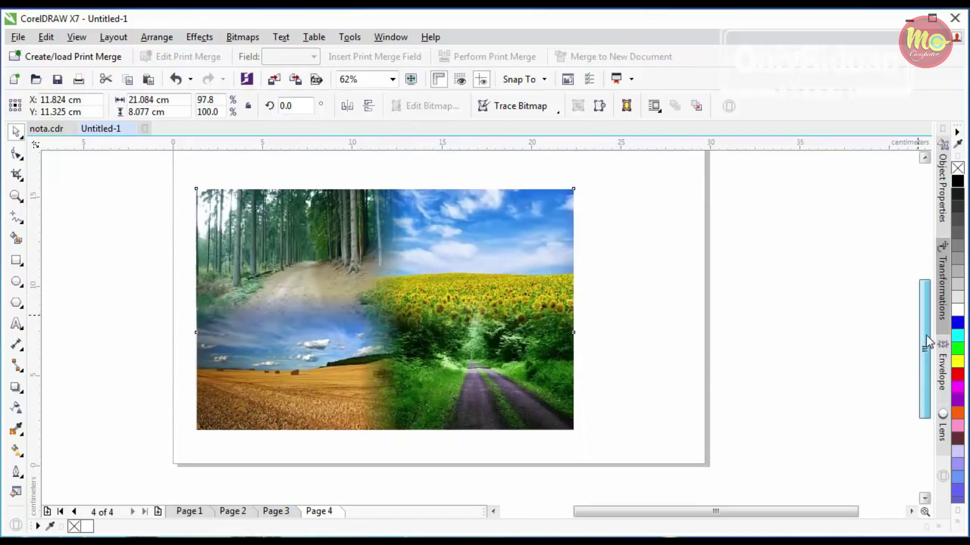
pyautogui.click(16, 196)
pyautogui.moveTo(182, 175); pyautogui.dragTo(597, 452)
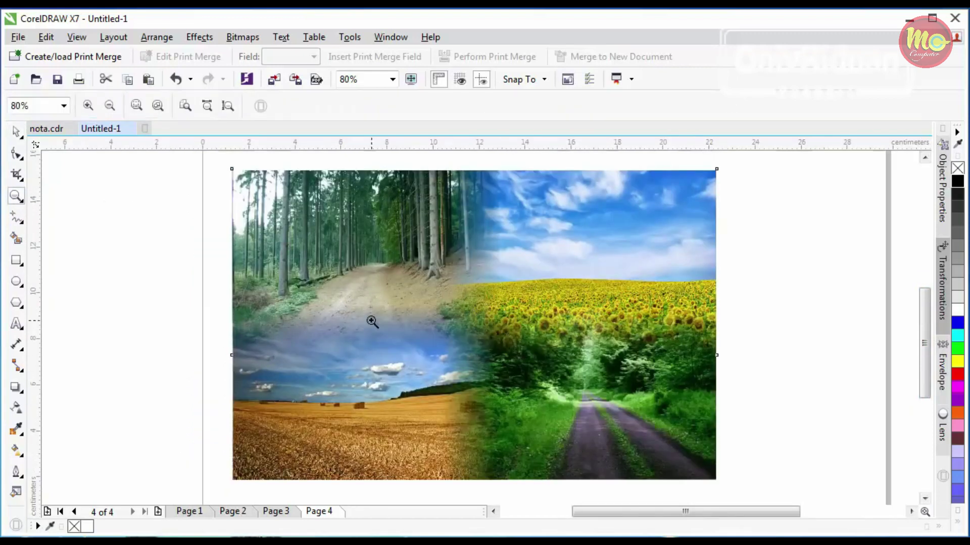
# - Select all the collage pieces together and move them off the page into the empty area to its right
pyautogui.click(17, 133)
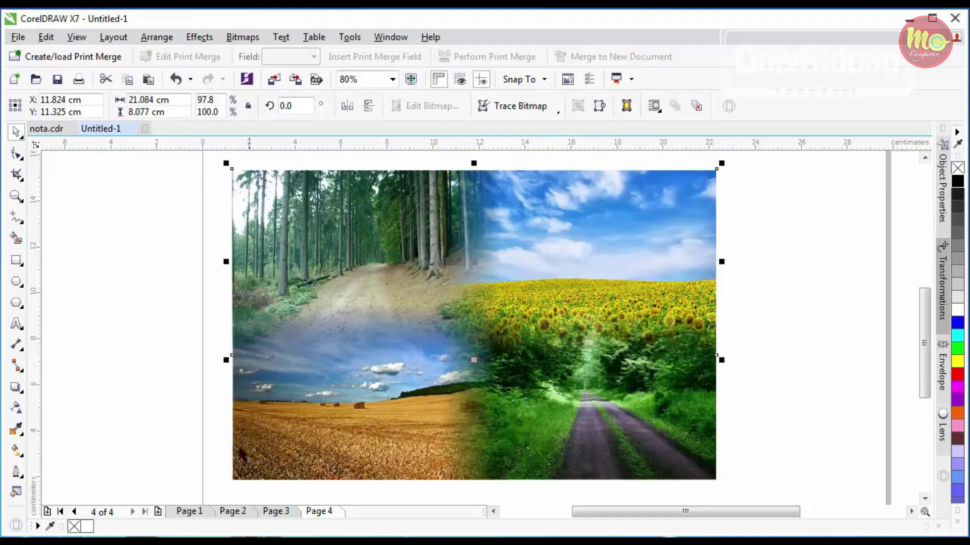
pyautogui.scroll(-4, 466, 314)
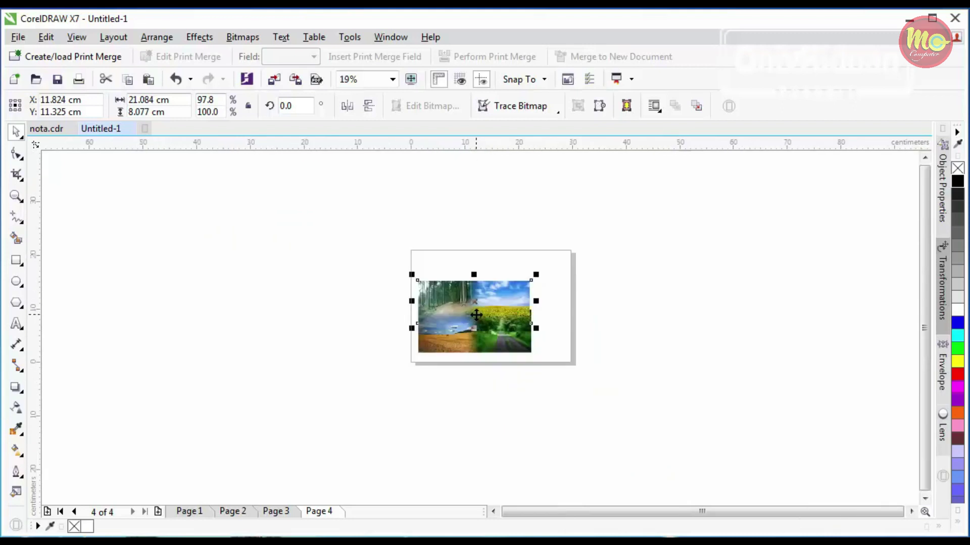
pyautogui.moveTo(376, 271); pyautogui.dragTo(591, 374)
pyautogui.moveTo(467, 306); pyautogui.dragTo(671, 311)
# - Import the blue "Background Abstrack" JPG from the Pictures library and place it on the page, nearly filling it
pyautogui.click(19, 37)
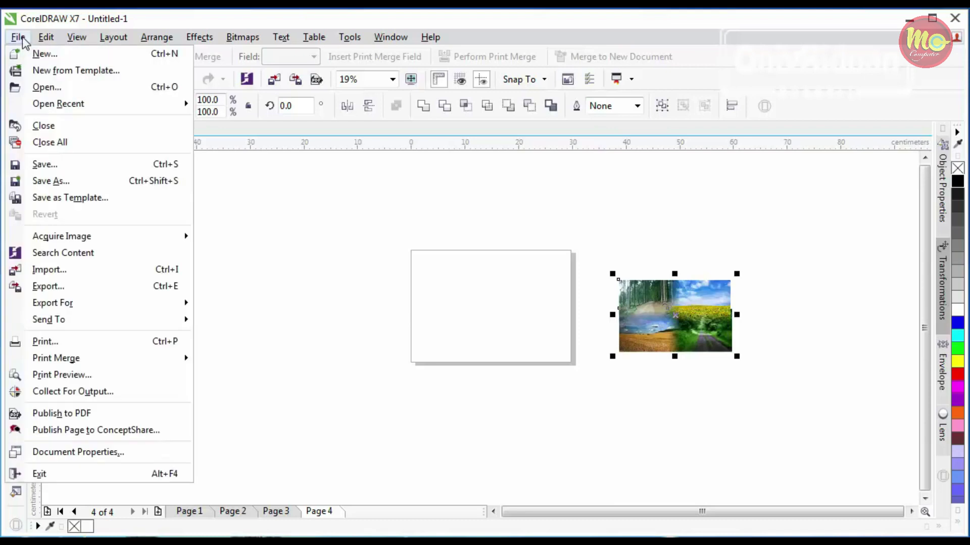
pyautogui.click(71, 268)
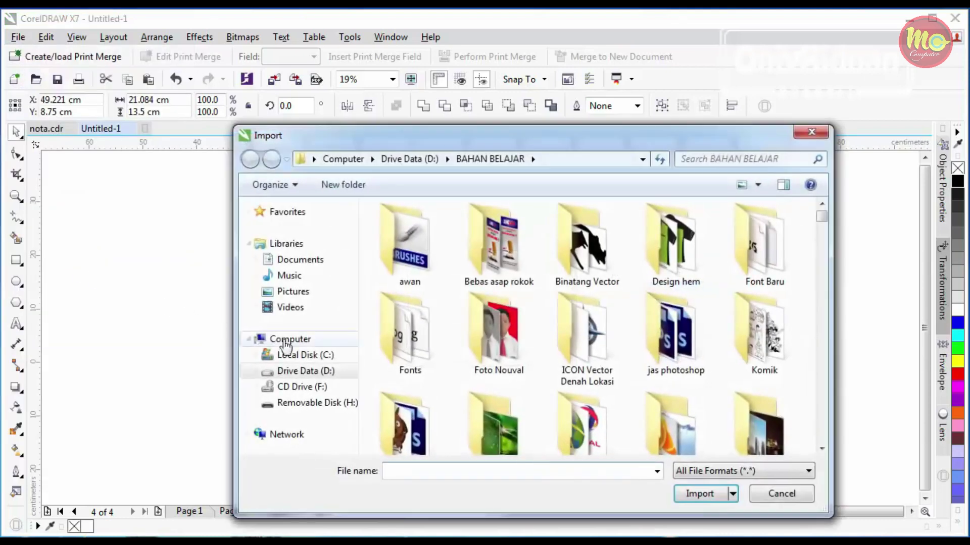
pyautogui.click(298, 291)
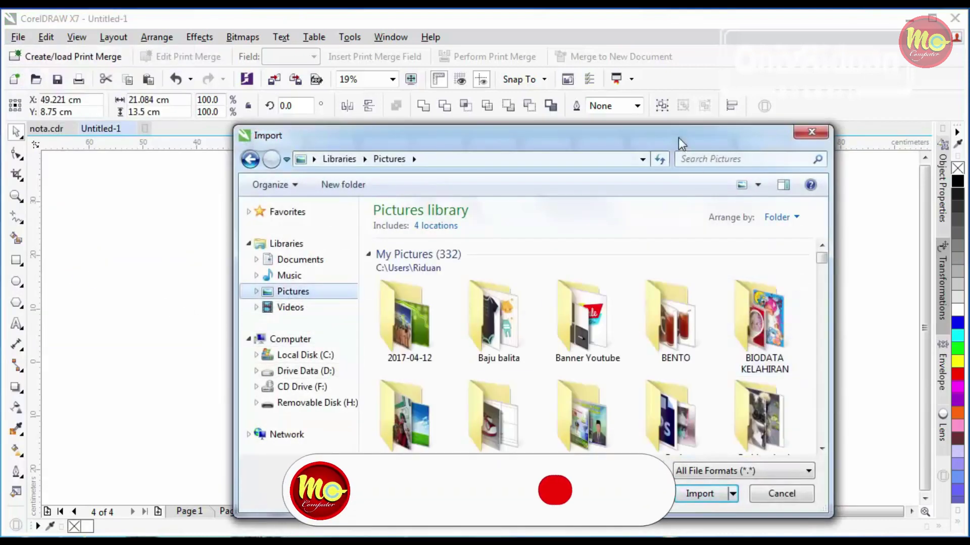
pyautogui.moveTo(679, 136); pyautogui.dragTo(631, 76)
pyautogui.moveTo(774, 217); pyautogui.dragTo(776, 246)
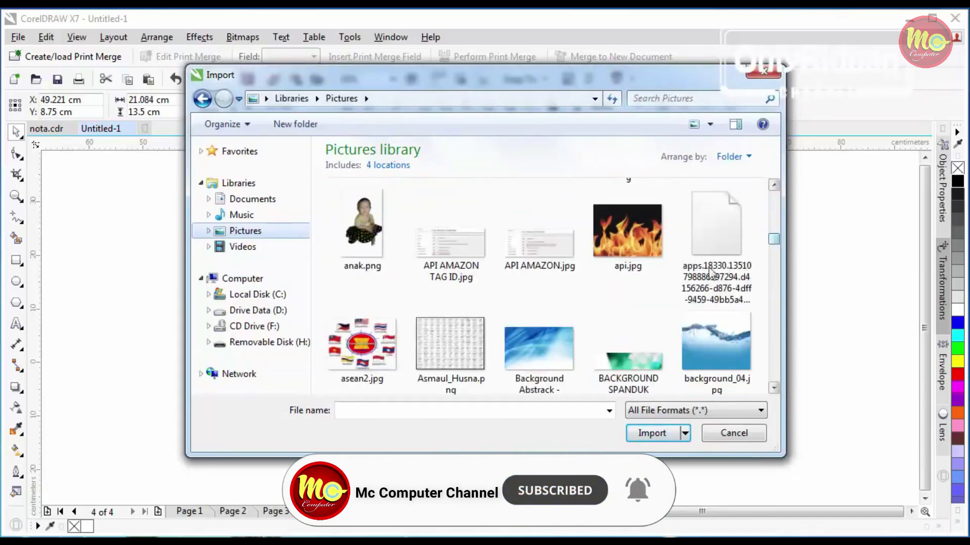
pyautogui.click(546, 353)
pyautogui.click(652, 452)
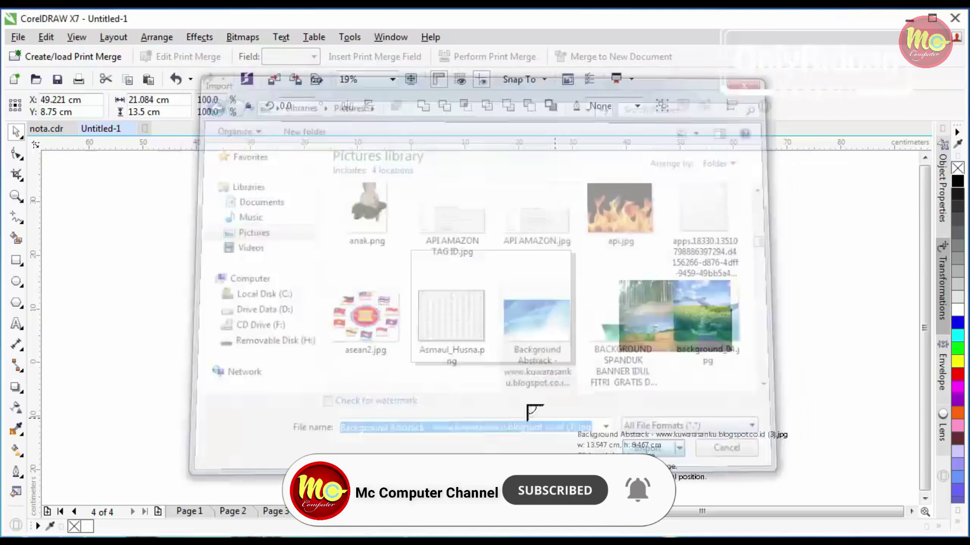
pyautogui.moveTo(416, 264); pyautogui.dragTo(564, 356)
# - Move the whole collage onto the middle of the blue background image and bring it in front
pyautogui.click(20, 199)
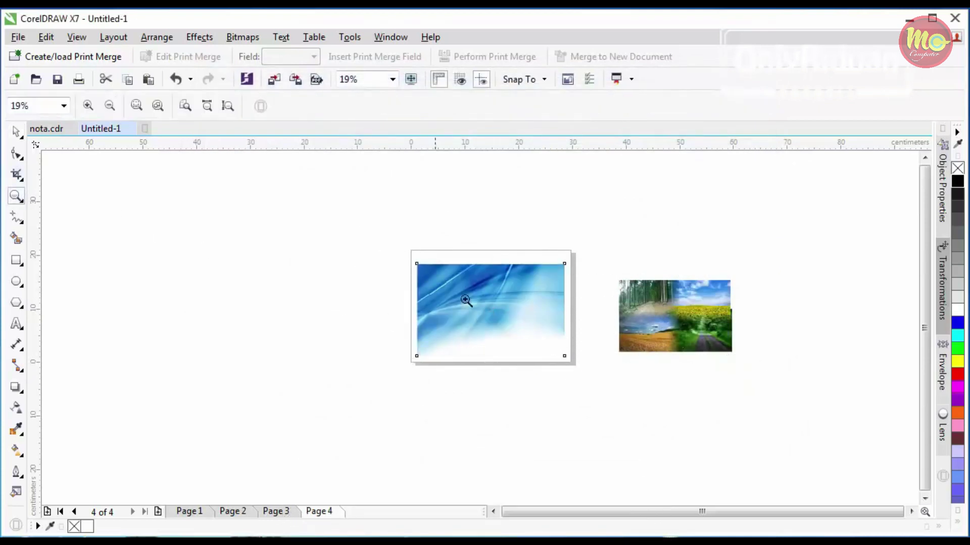
pyautogui.moveTo(404, 243); pyautogui.dragTo(776, 410)
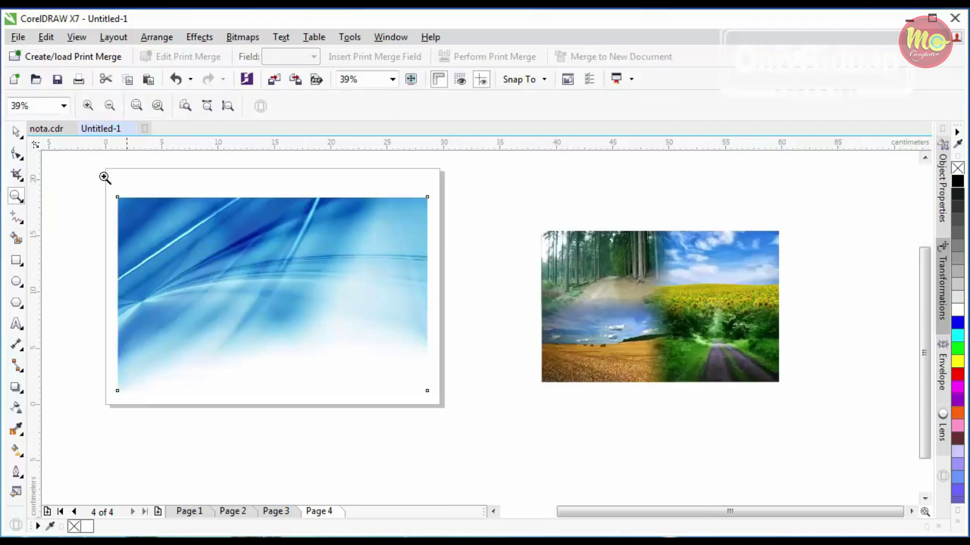
pyautogui.click(16, 132)
pyautogui.moveTo(518, 217); pyautogui.dragTo(797, 394)
pyautogui.moveTo(661, 312); pyautogui.dragTo(273, 304)
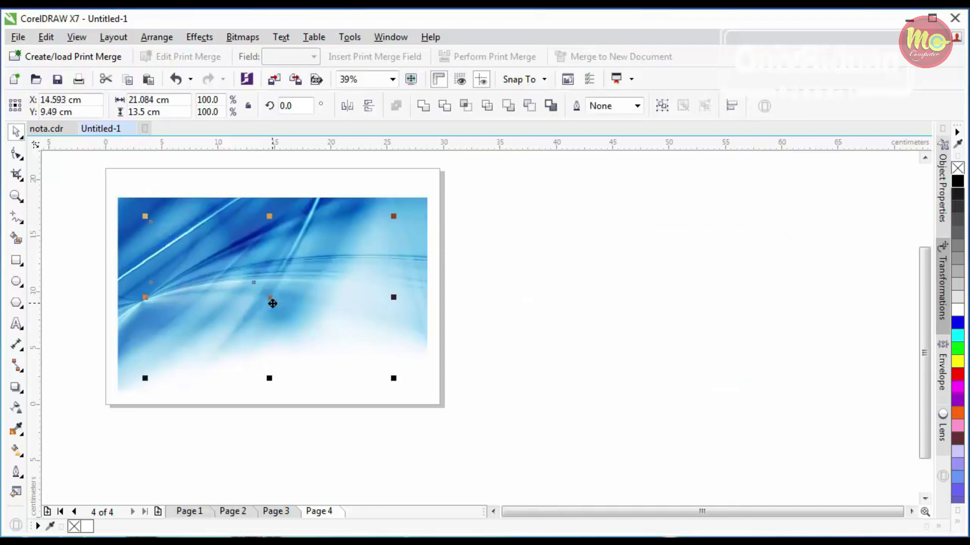
pyautogui.click(157, 36)
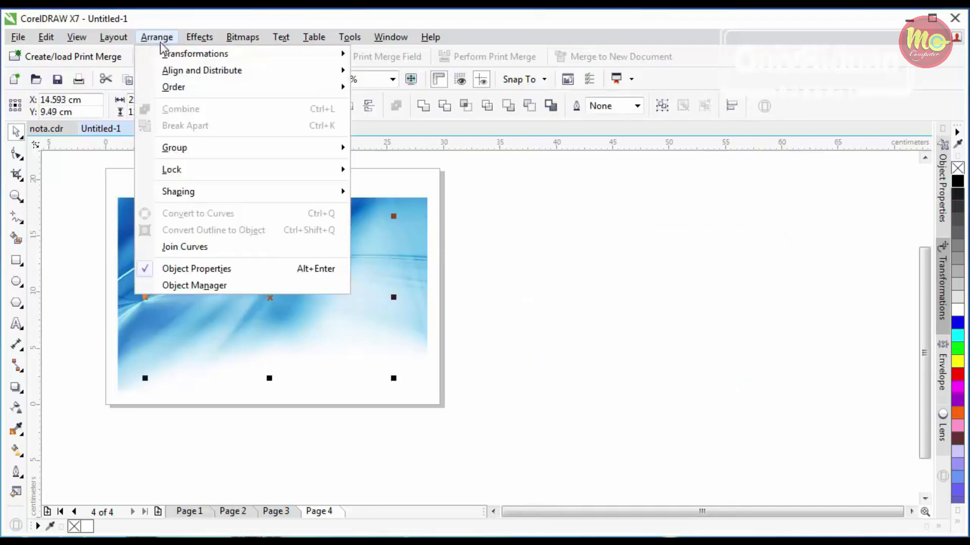
pyautogui.moveTo(182, 95)
pyautogui.click(386, 103)
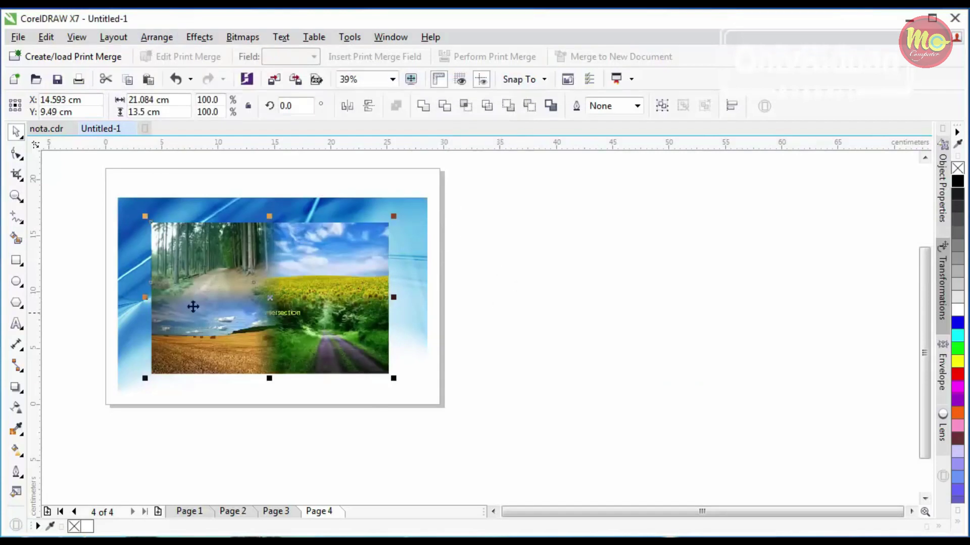
# - Convert all the collage pieces together into one 300 dpi RGB Color (24-bit) bitmap with anti-aliasing and a transparent background
pyautogui.click(17, 197)
pyautogui.moveTo(102, 178); pyautogui.dragTo(482, 428)
pyautogui.click(16, 130)
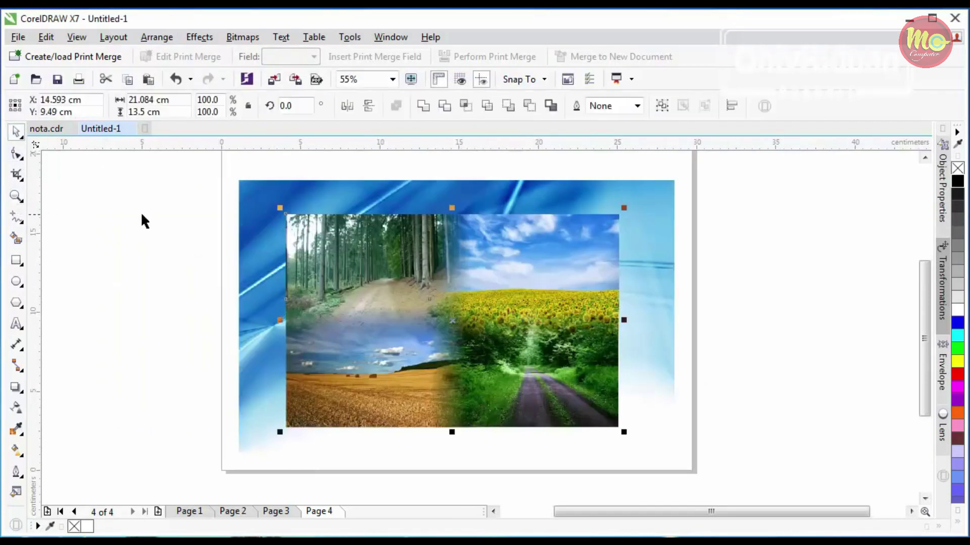
pyautogui.click(141, 216)
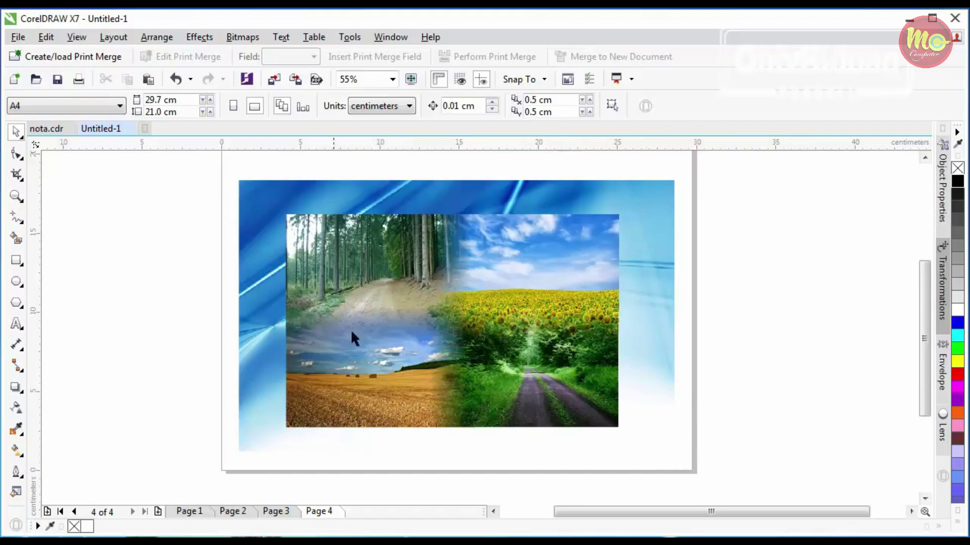
pyautogui.moveTo(646, 493); pyautogui.dragTo(270, 207)
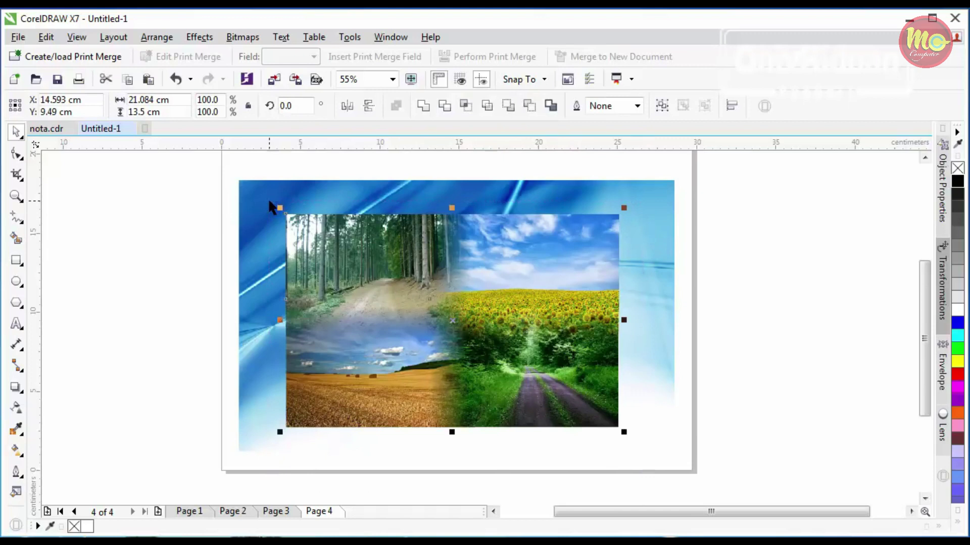
pyautogui.click(240, 40)
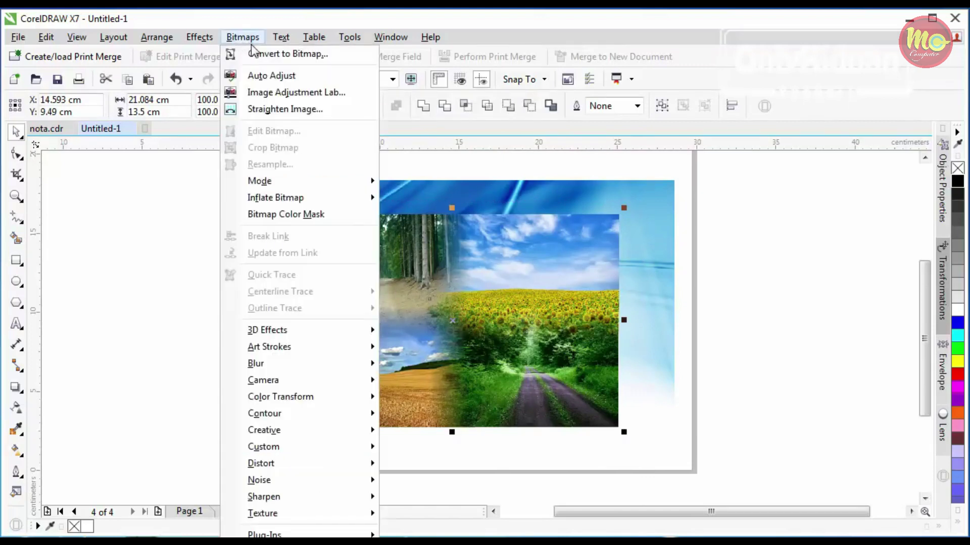
pyautogui.click(268, 53)
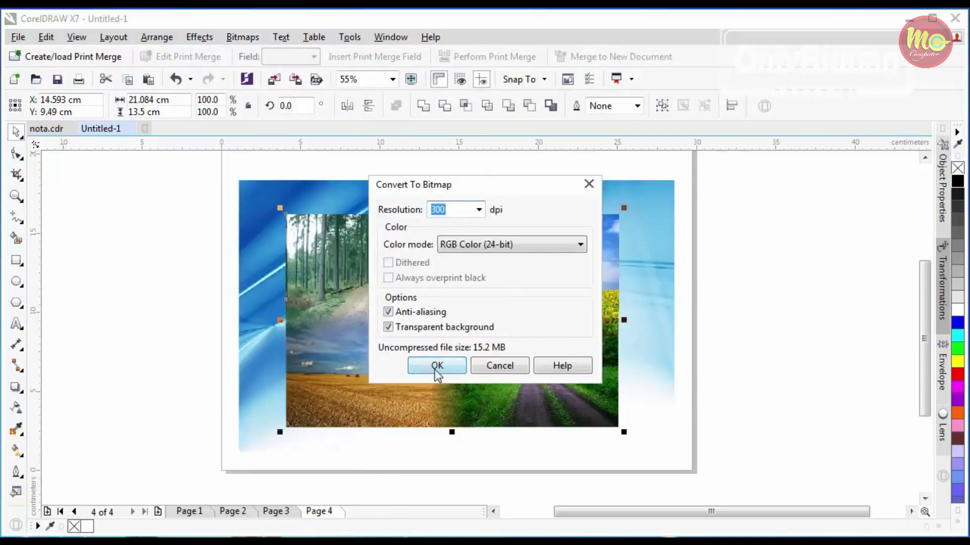
pyautogui.moveTo(468, 186); pyautogui.dragTo(755, 193)
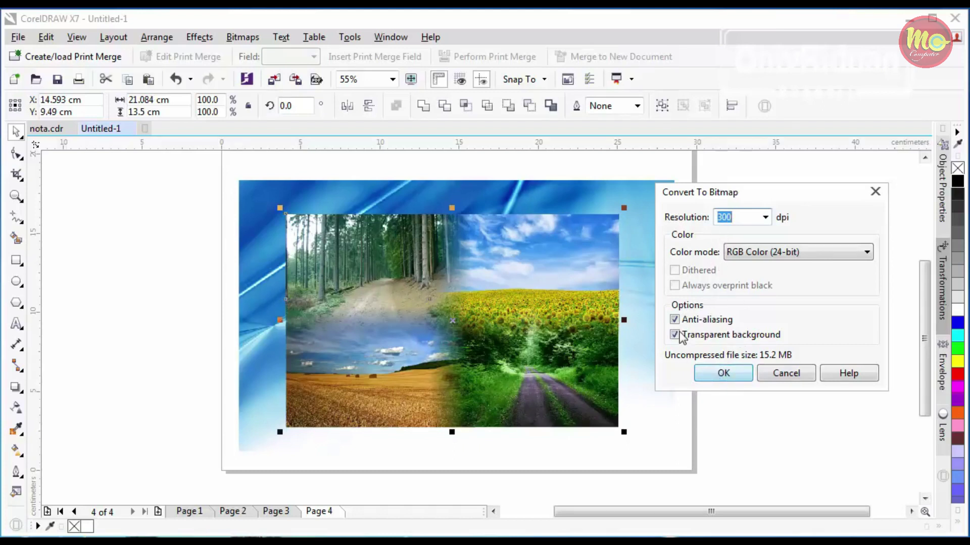
pyautogui.click(725, 374)
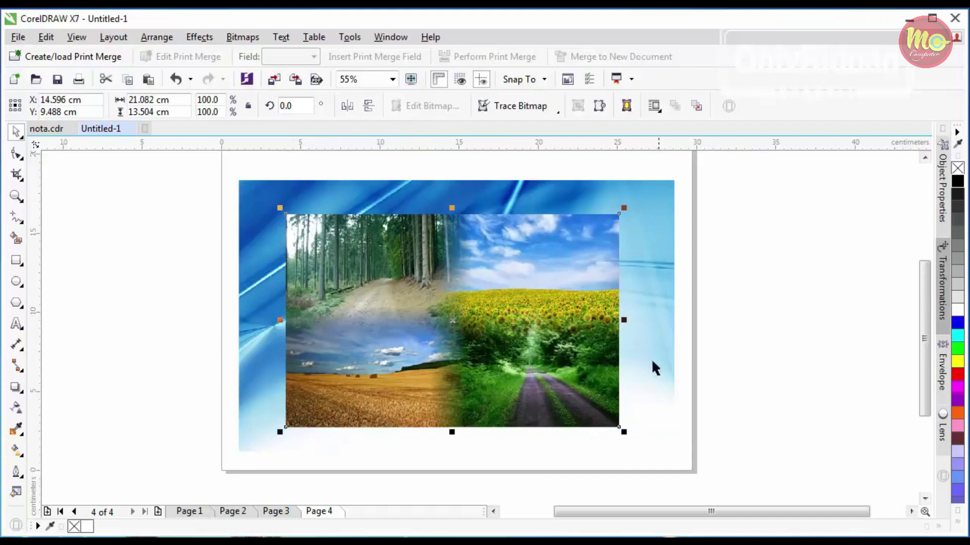
# - Fade the collage's right edge with a 0° linear transparency and convert it into a 300 dpi RGB Color (24-bit) bitmap with a transparent background
pyautogui.click(16, 408)
pyautogui.moveTo(333, 317); pyautogui.dragTo(292, 320)
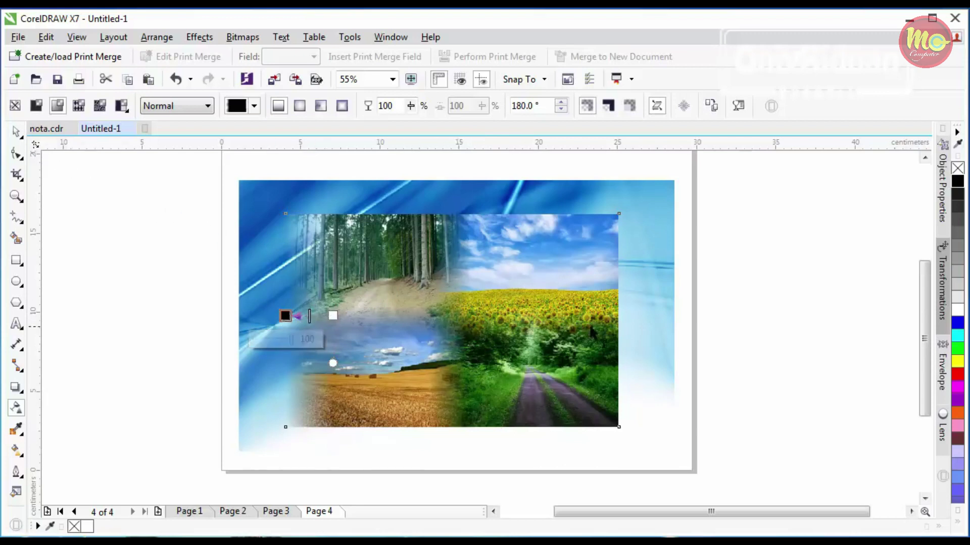
pyautogui.moveTo(565, 317); pyautogui.dragTo(619, 316)
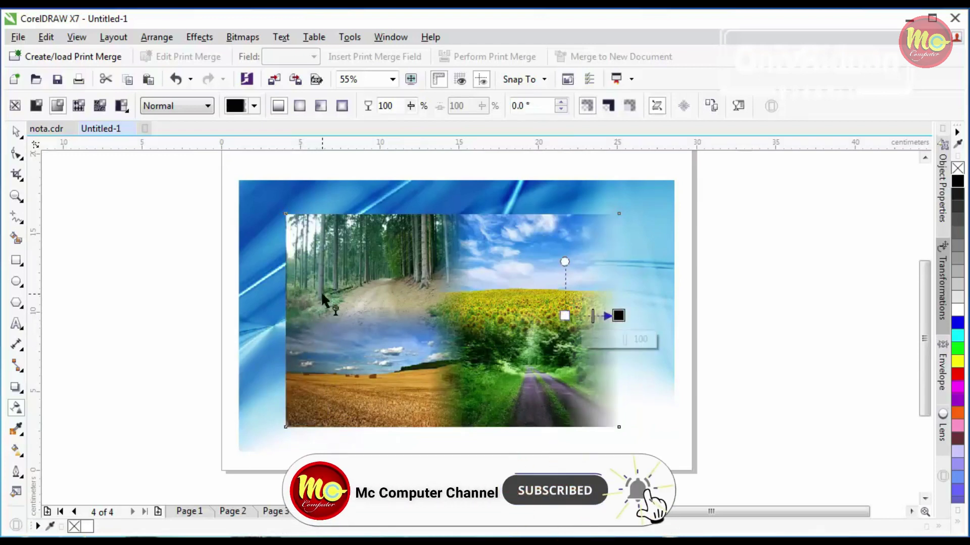
pyautogui.click(17, 134)
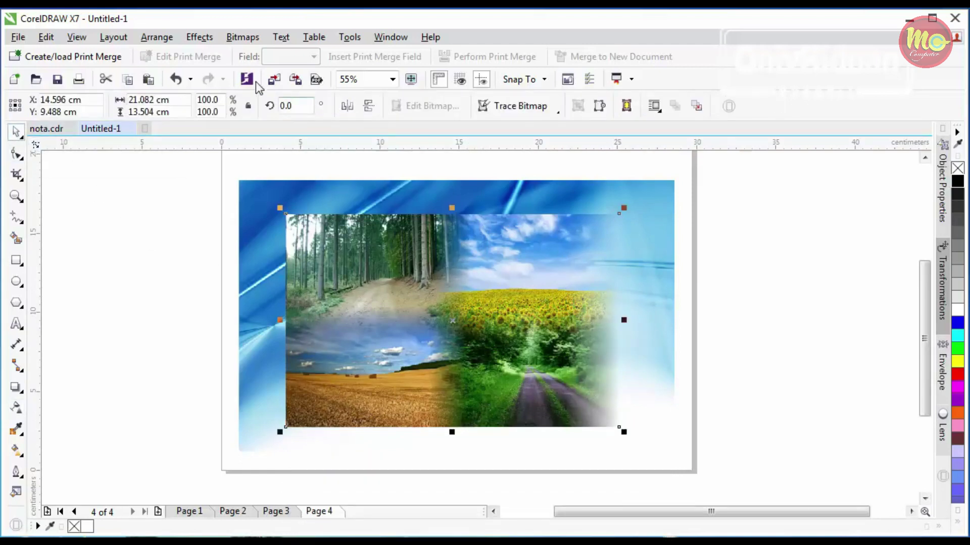
pyautogui.click(242, 37)
pyautogui.click(262, 54)
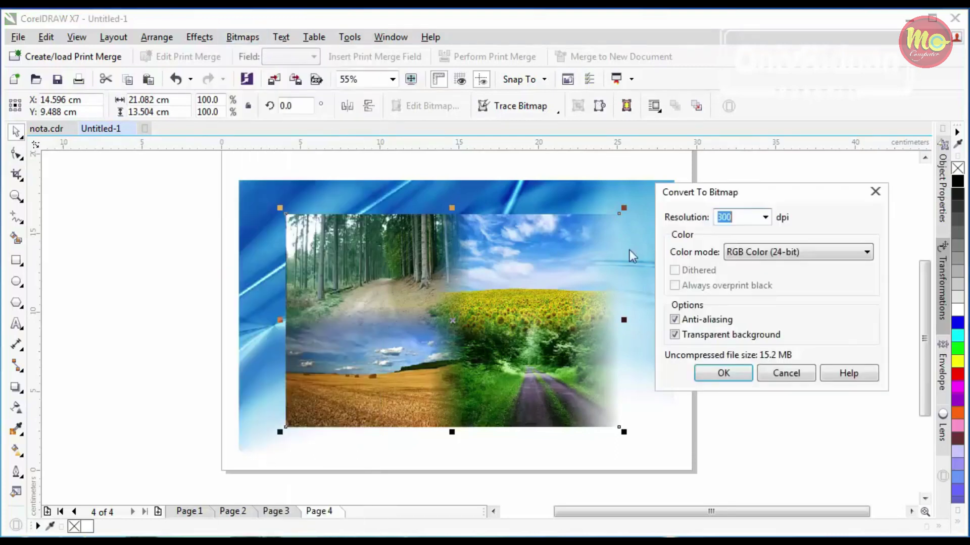
pyautogui.click(723, 374)
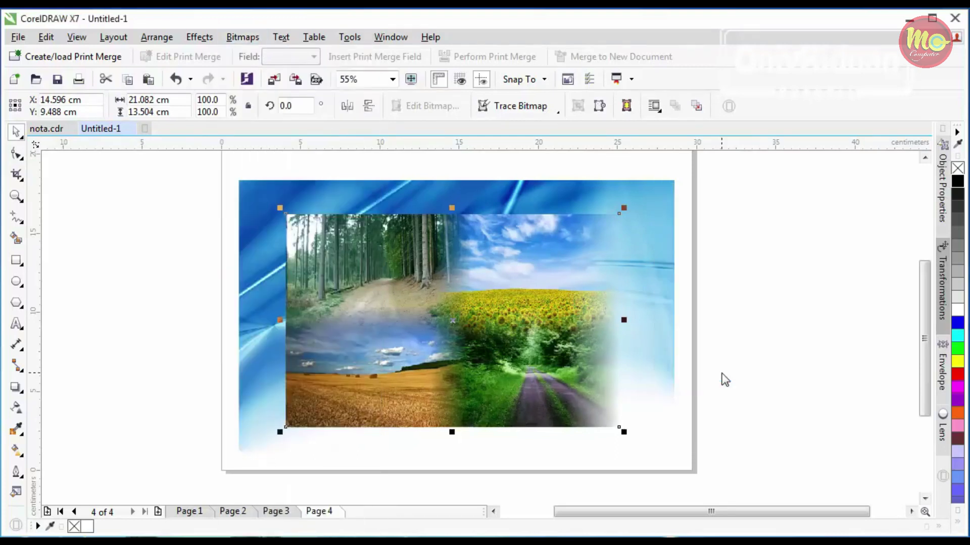
# - Fade the collage's left edge with a linear transparency and reconvert it into a 300 dpi RGB Color (24-bit) bitmap with a transparent background
pyautogui.click(16, 408)
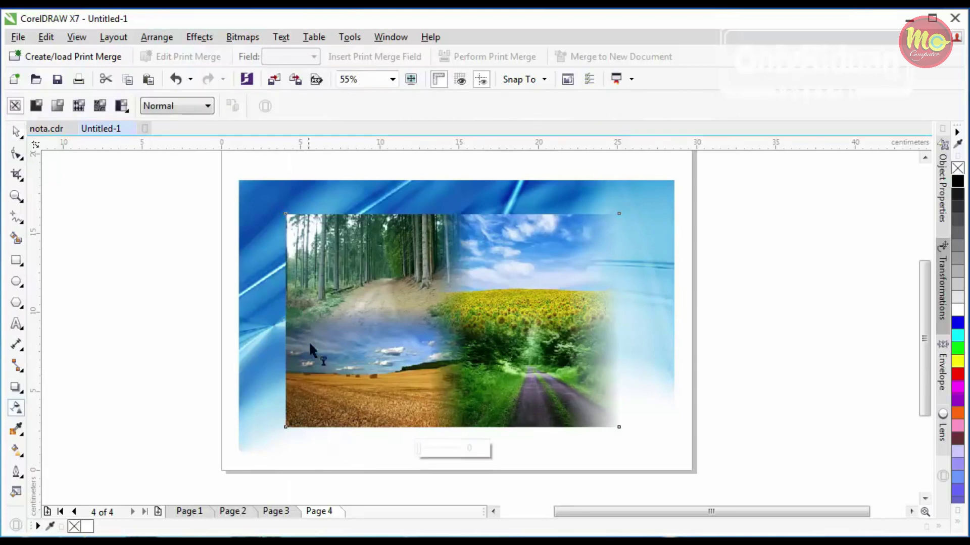
pyautogui.moveTo(325, 313); pyautogui.dragTo(286, 316)
pyautogui.click(17, 132)
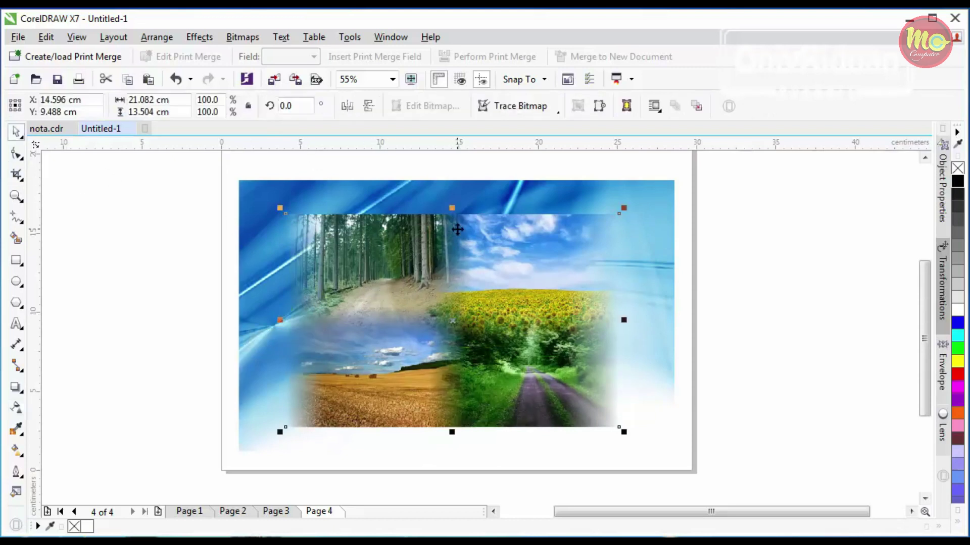
pyautogui.click(242, 37)
pyautogui.click(266, 54)
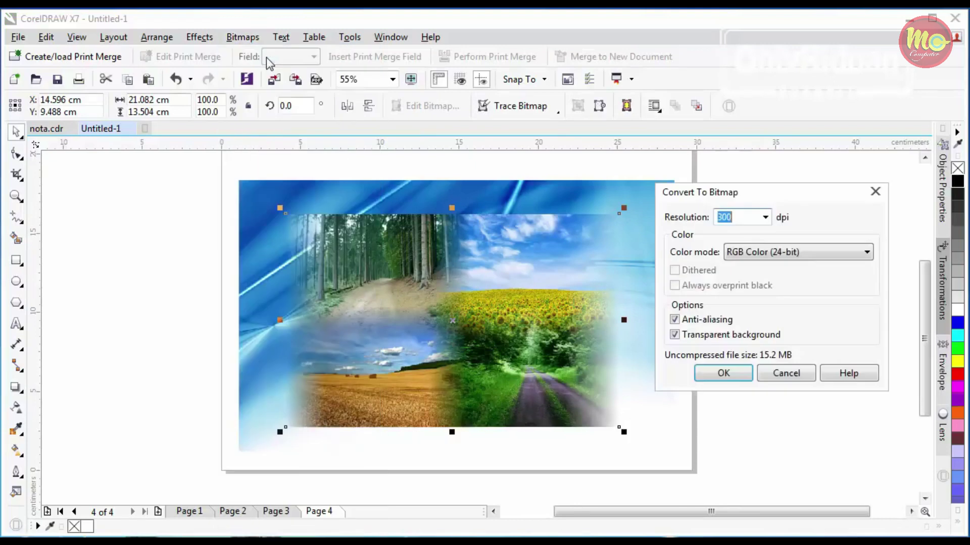
pyautogui.click(723, 373)
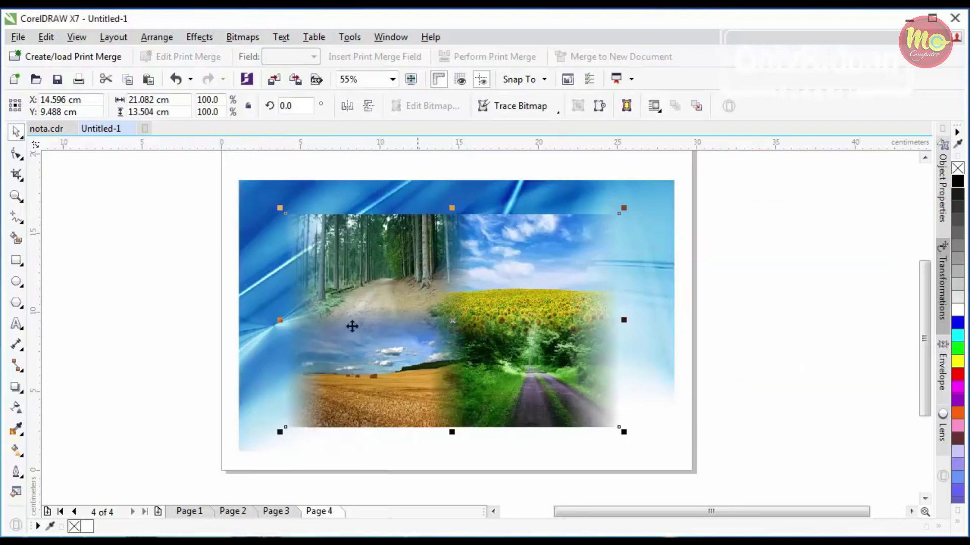
# - Fade the collage's top edge with a 90° linear transparency and reconvert it into a 300 dpi RGB Color (24-bit) bitmap with a transparent background
pyautogui.click(16, 408)
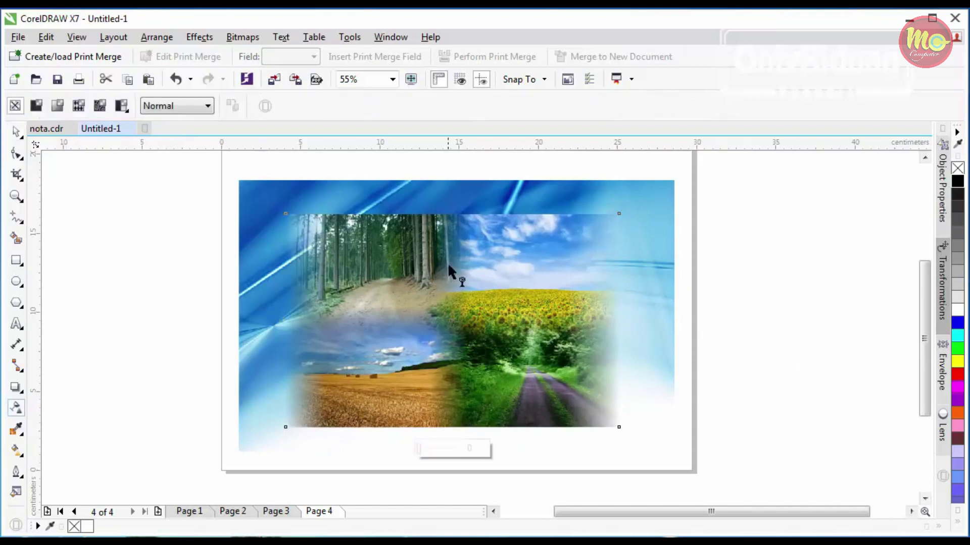
pyautogui.moveTo(441, 251); pyautogui.dragTo(441, 214)
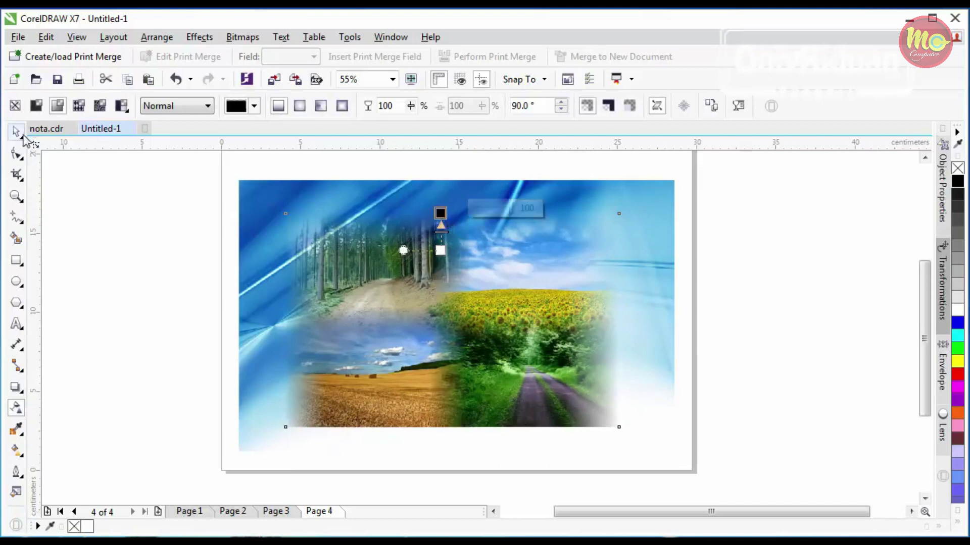
pyautogui.click(20, 134)
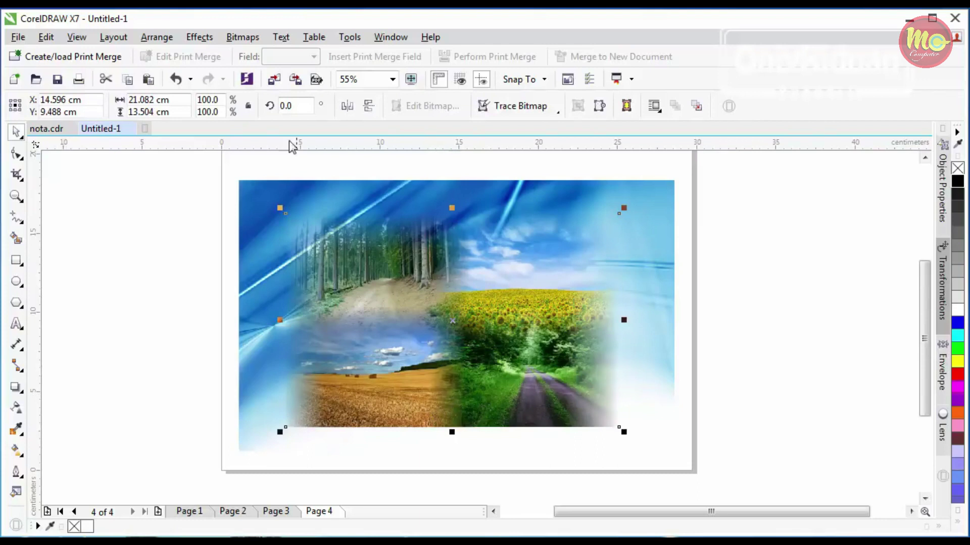
pyautogui.click(243, 37)
pyautogui.click(261, 59)
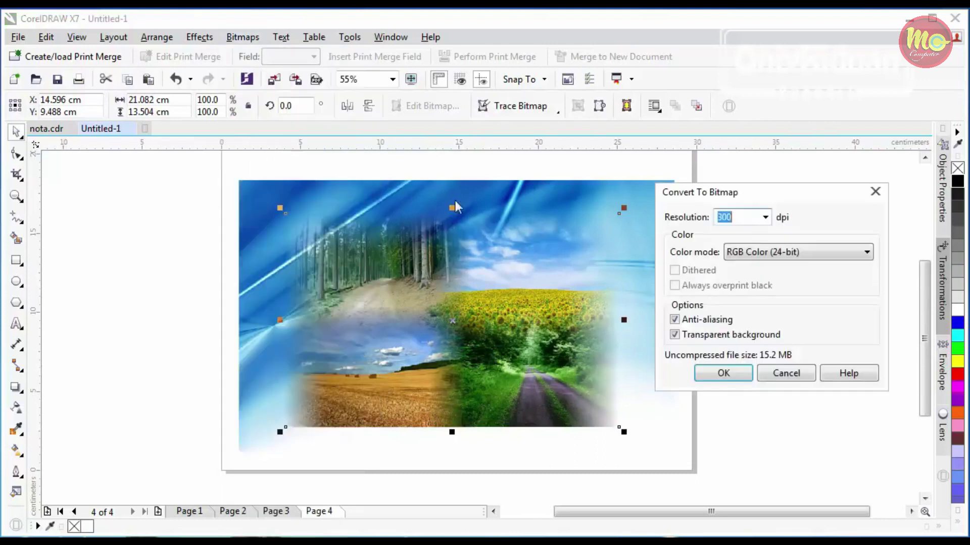
pyautogui.click(722, 374)
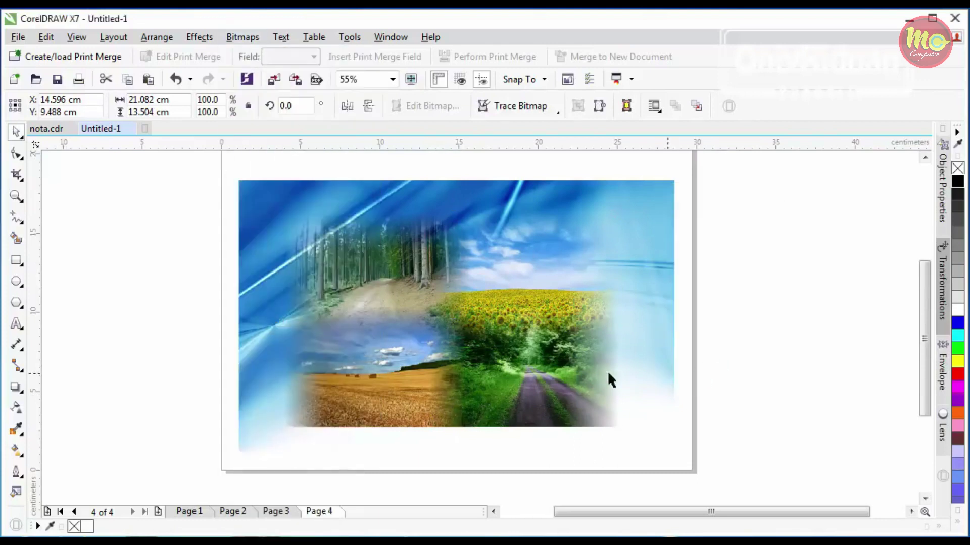
# - Fade the collage's bottom edge with a linear transparency at about -90.7°, starting a little above the edge
pyautogui.click(17, 408)
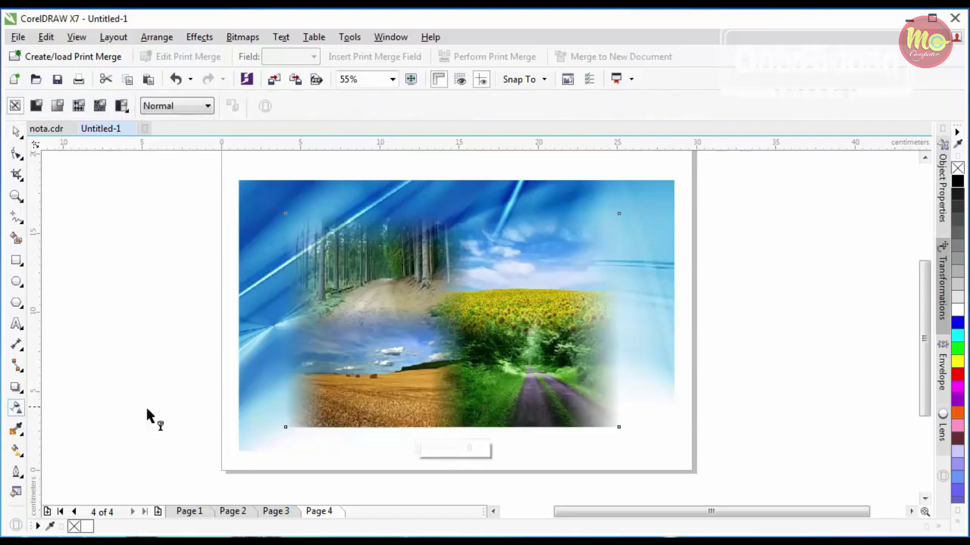
pyautogui.moveTo(439, 378); pyautogui.dragTo(442, 429)
pyautogui.moveTo(440, 378); pyautogui.dragTo(441, 387)
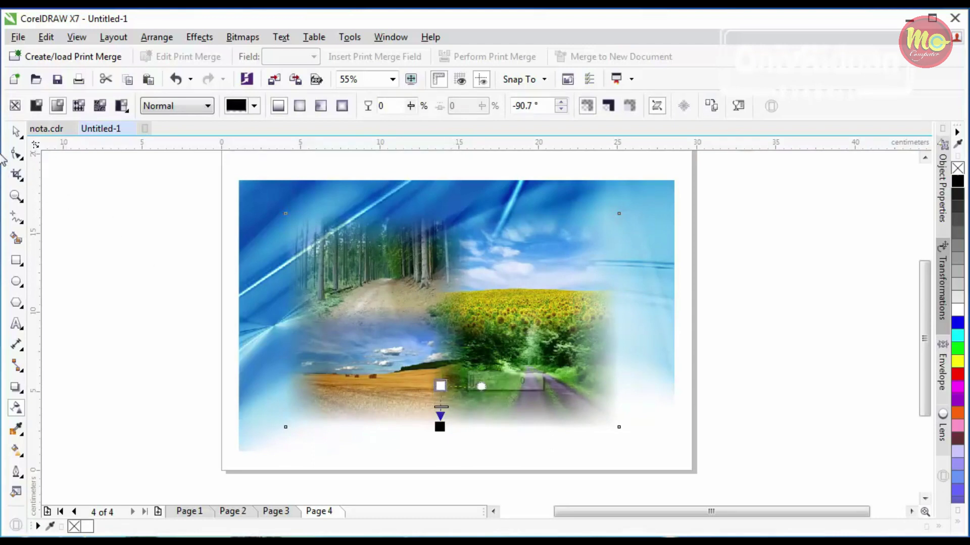
# - Enlarge the faded collage proportionally from its centre to about 24.52 × 15.707 cm and deselect it
pyautogui.click(16, 133)
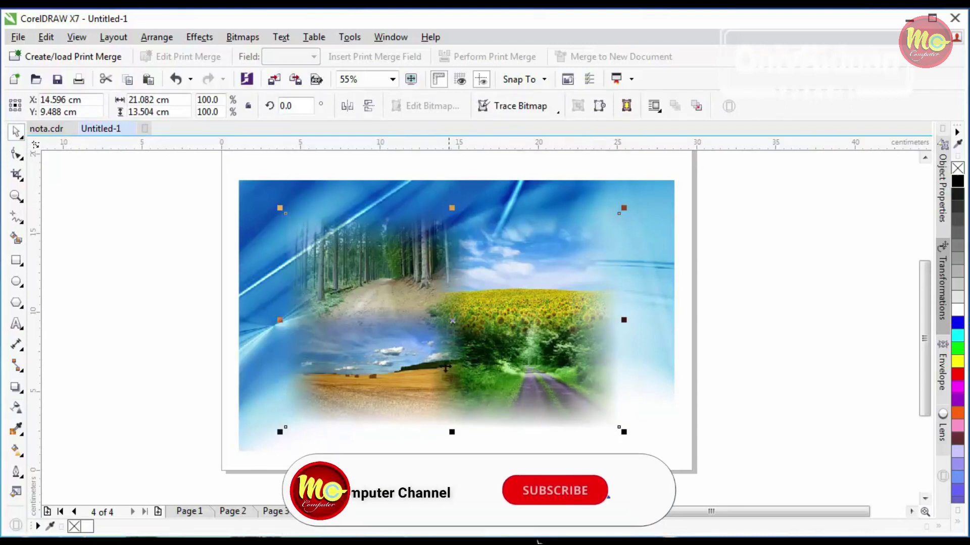
pyautogui.moveTo(626, 433); pyautogui.dragTo(654, 451)
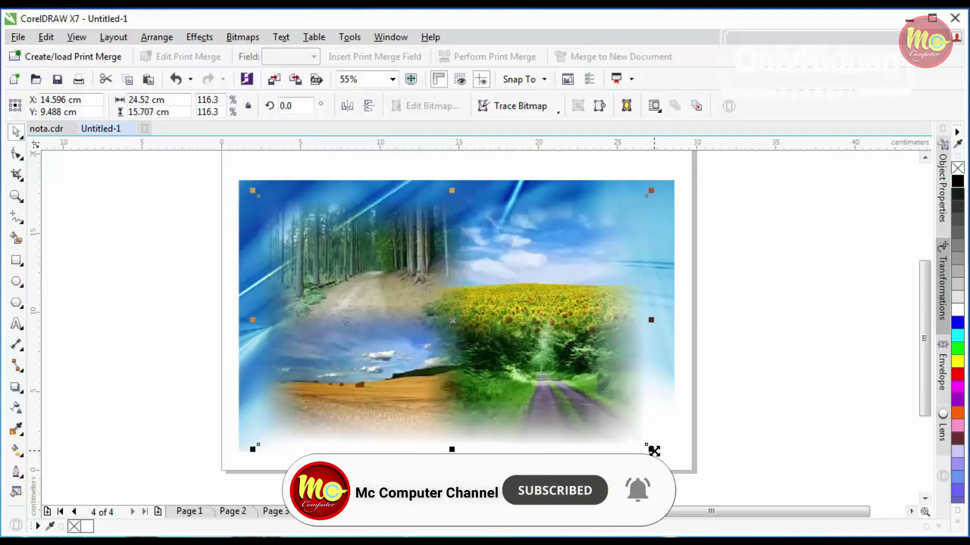
pyautogui.click(740, 369)
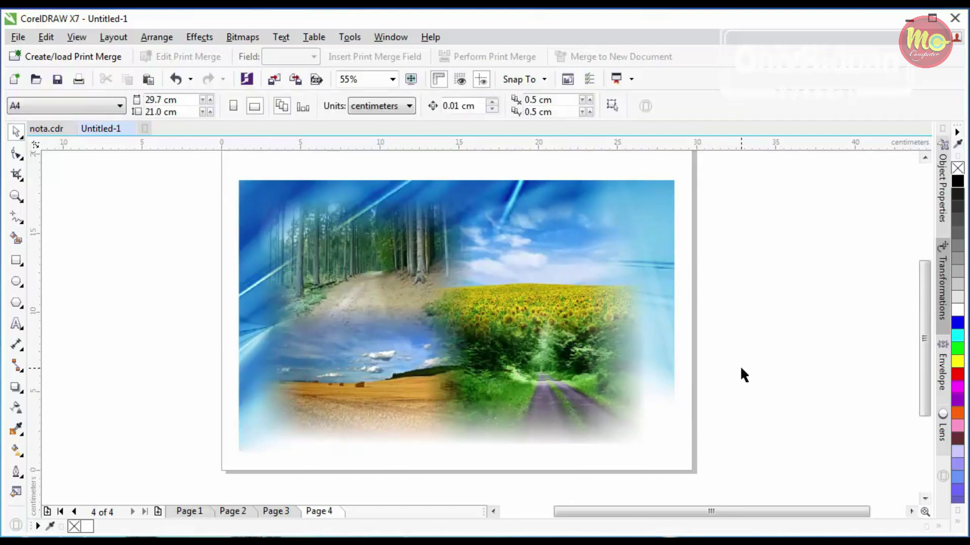